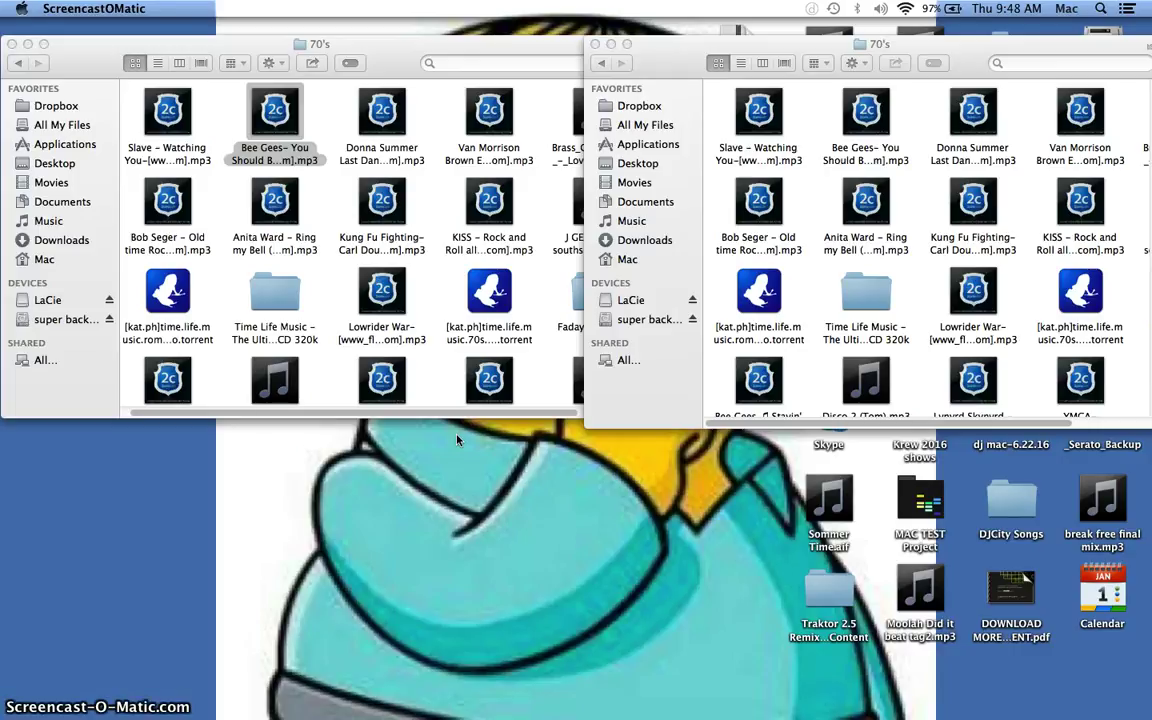
Switch to DropSync 3 with the "Old Hardrive to Back up Hardrive" folder pair in view
mouse_move(746, 694)
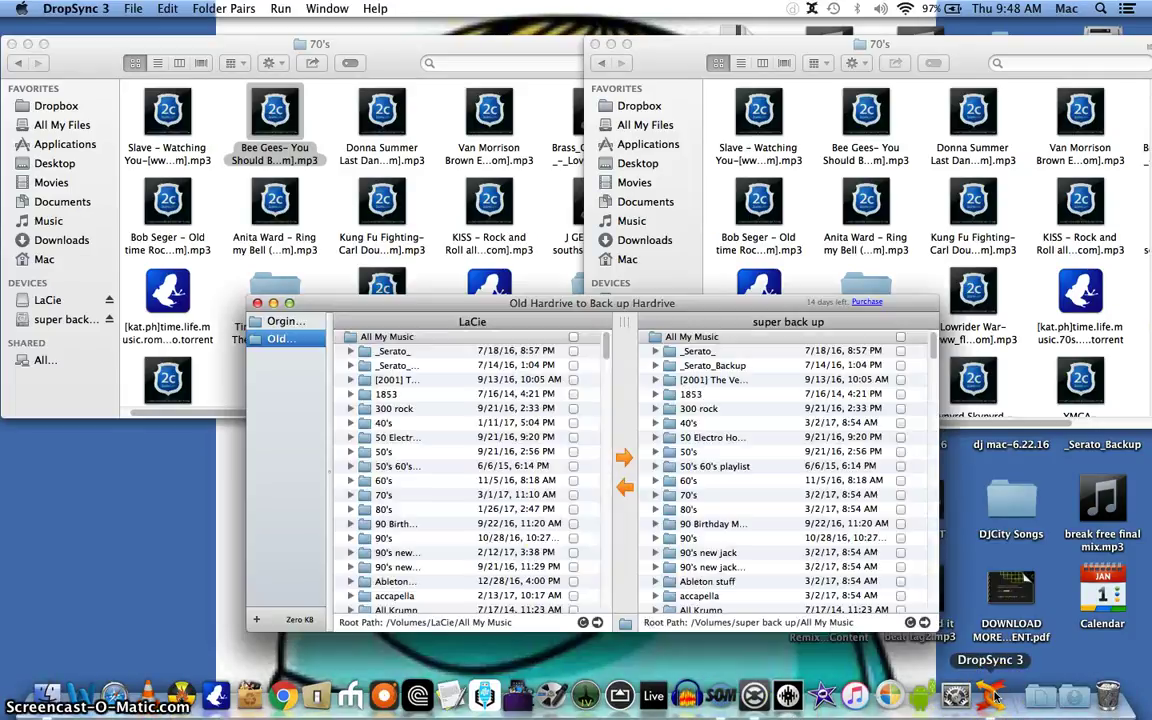
left_click(278, 496)
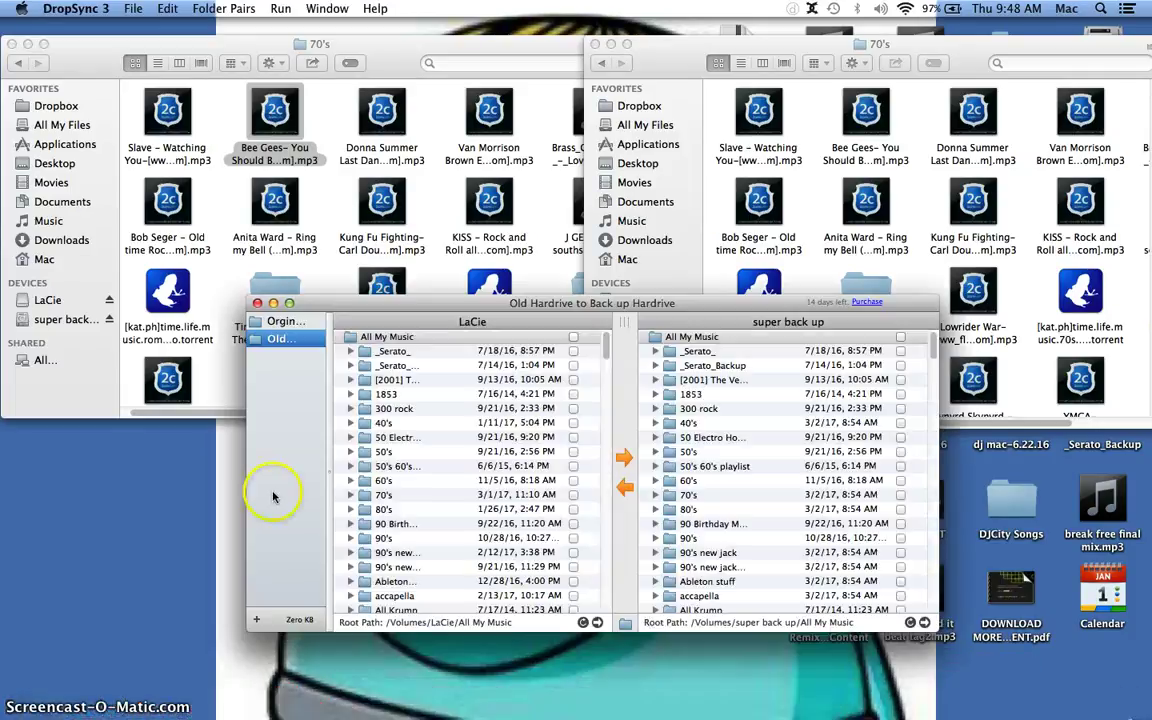
left_click(226, 12)
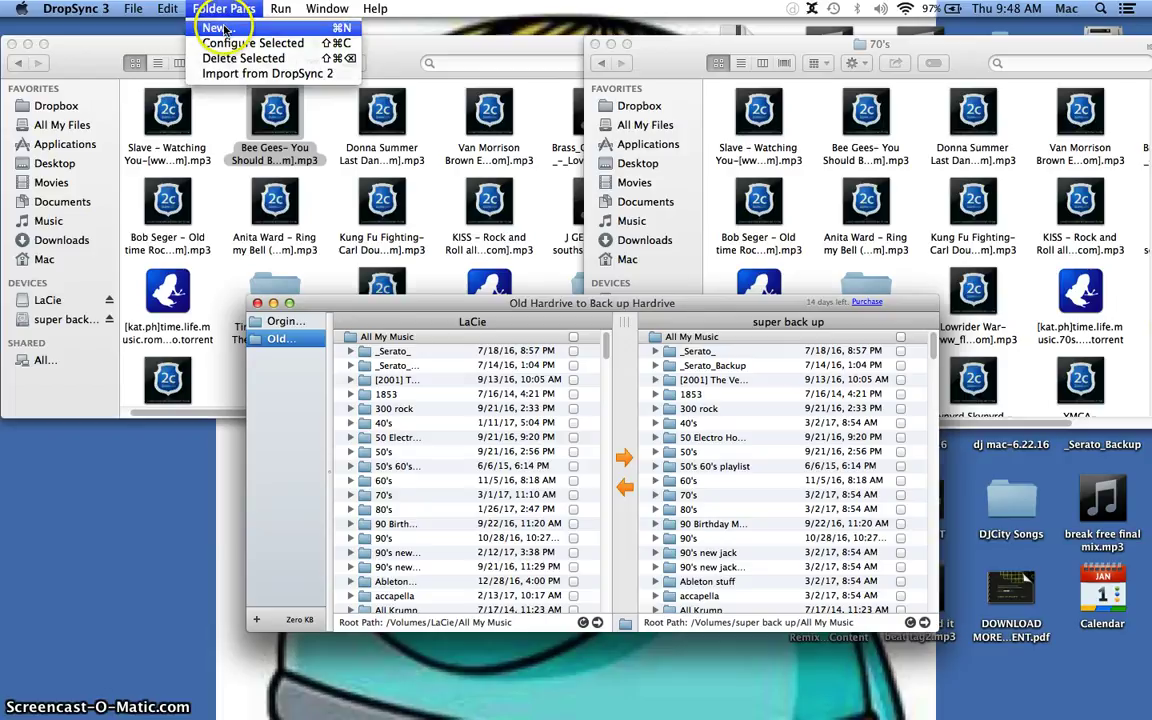
left_click(220, 28)
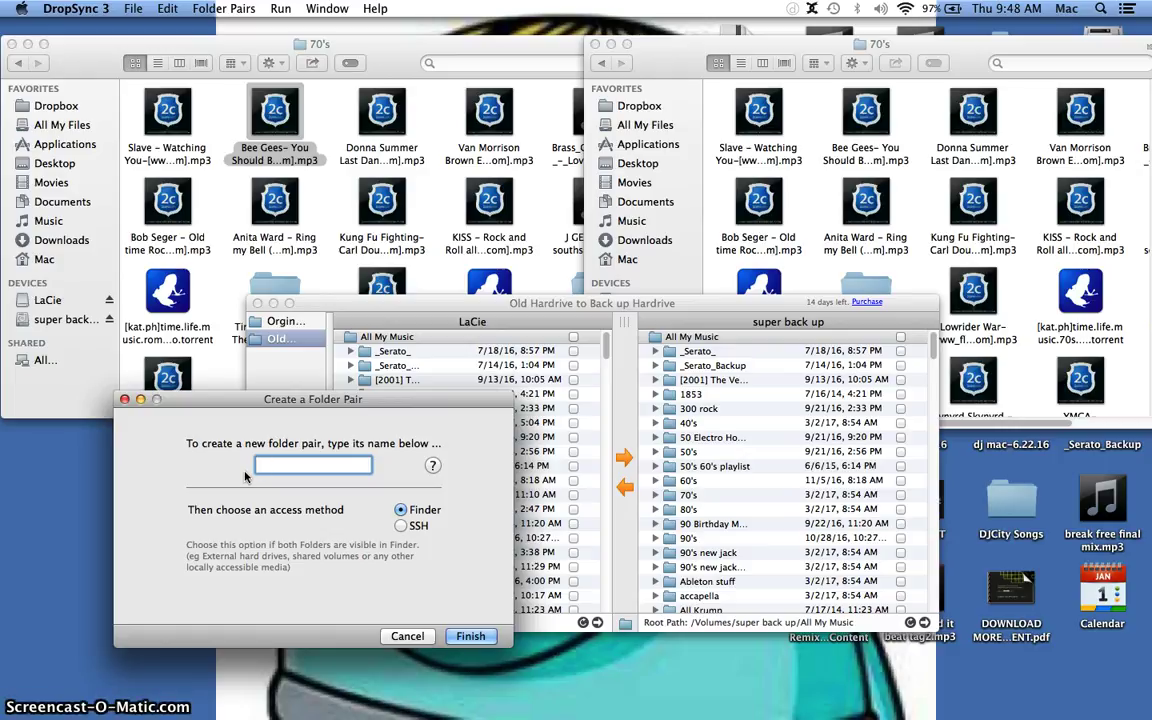
left_click(287, 476)
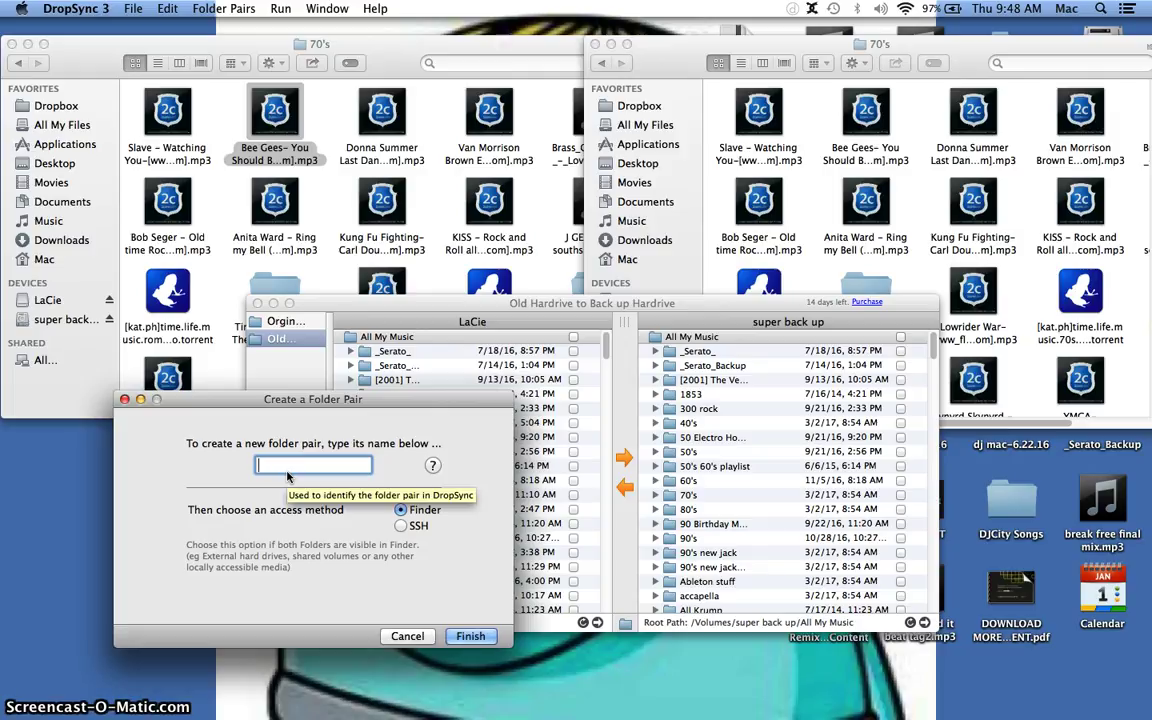
left_click(401, 510)
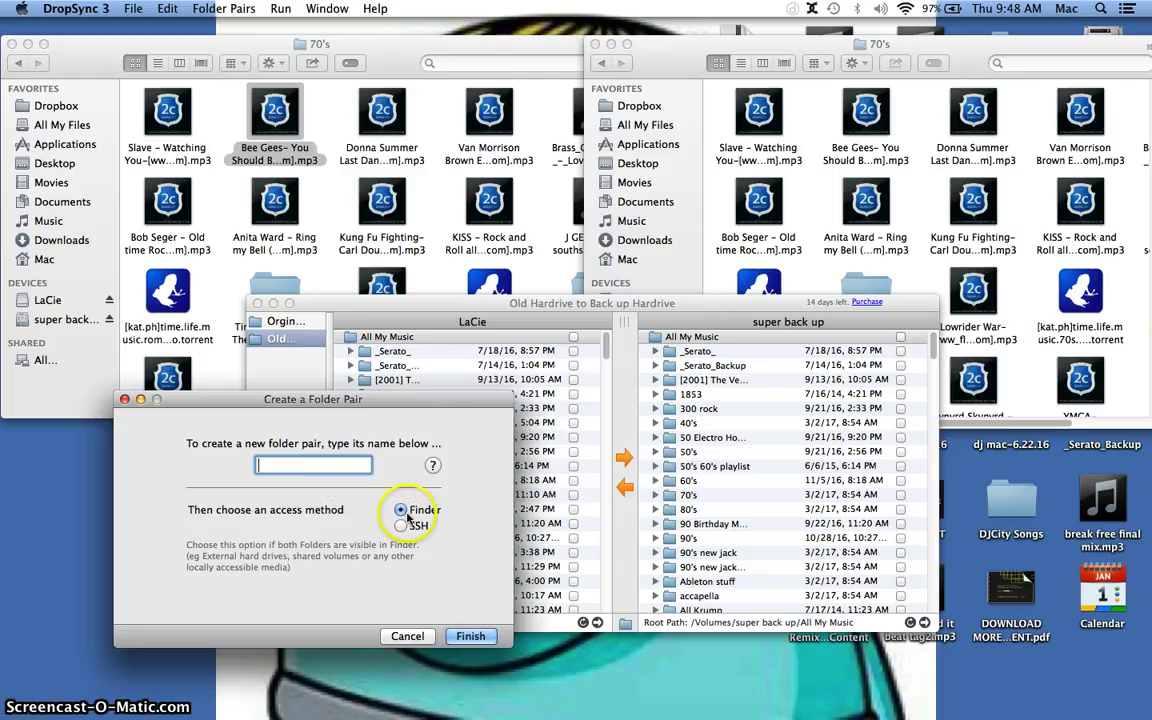
left_click(407, 636)
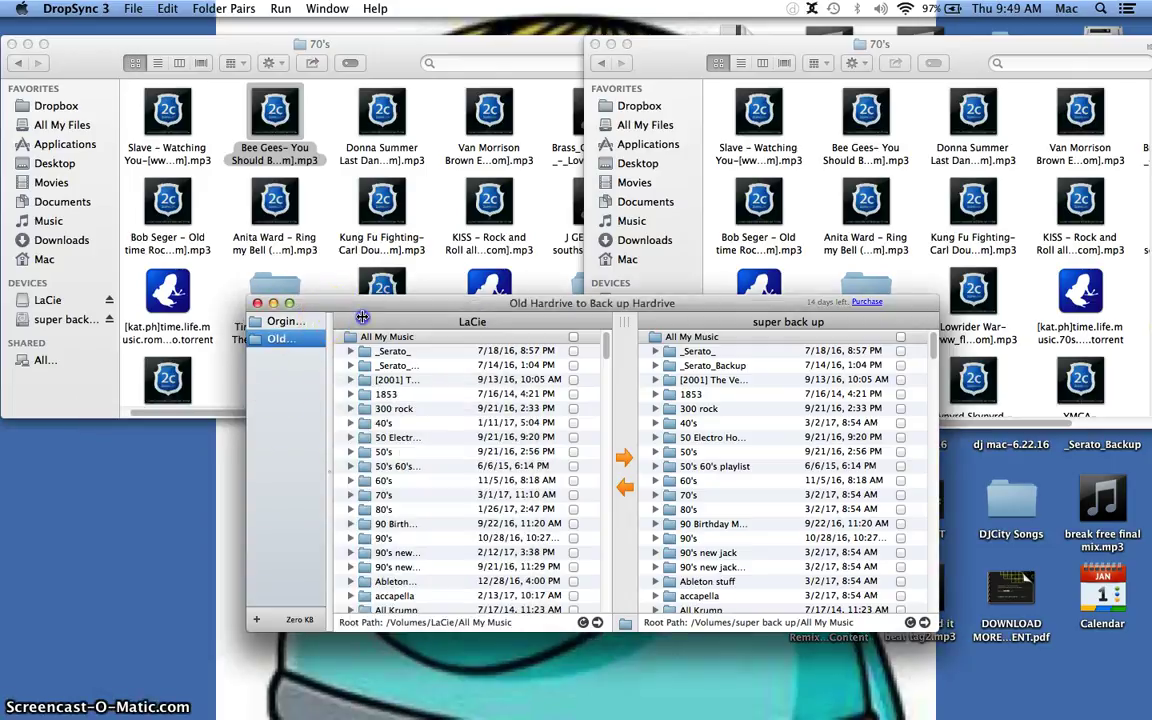
Widen the list of folder pairs so more of their names shows, keeping the Old Hardrive pair selected
left_click_drag(327, 319, 355, 320)
left_click(327, 342)
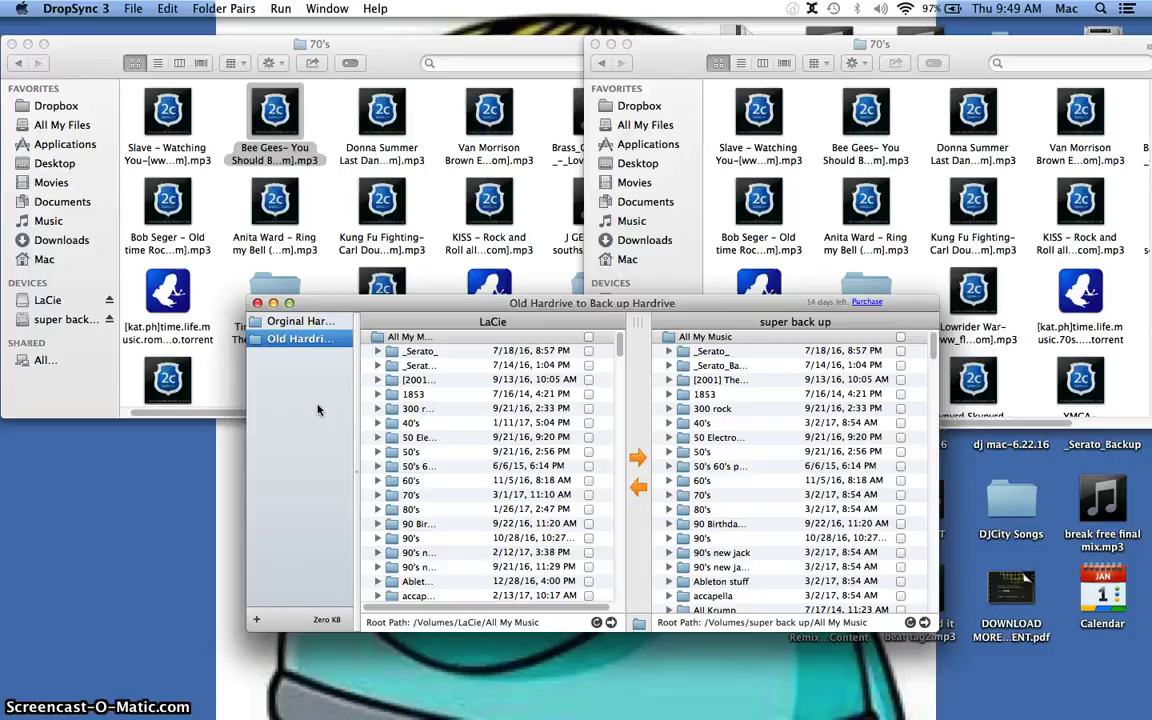
Browse the LaCie drive in the root folder chooser for the source side, and leave the chooser without picking a folder
left_click(595, 612)
left_click(611, 622)
left_click(611, 623)
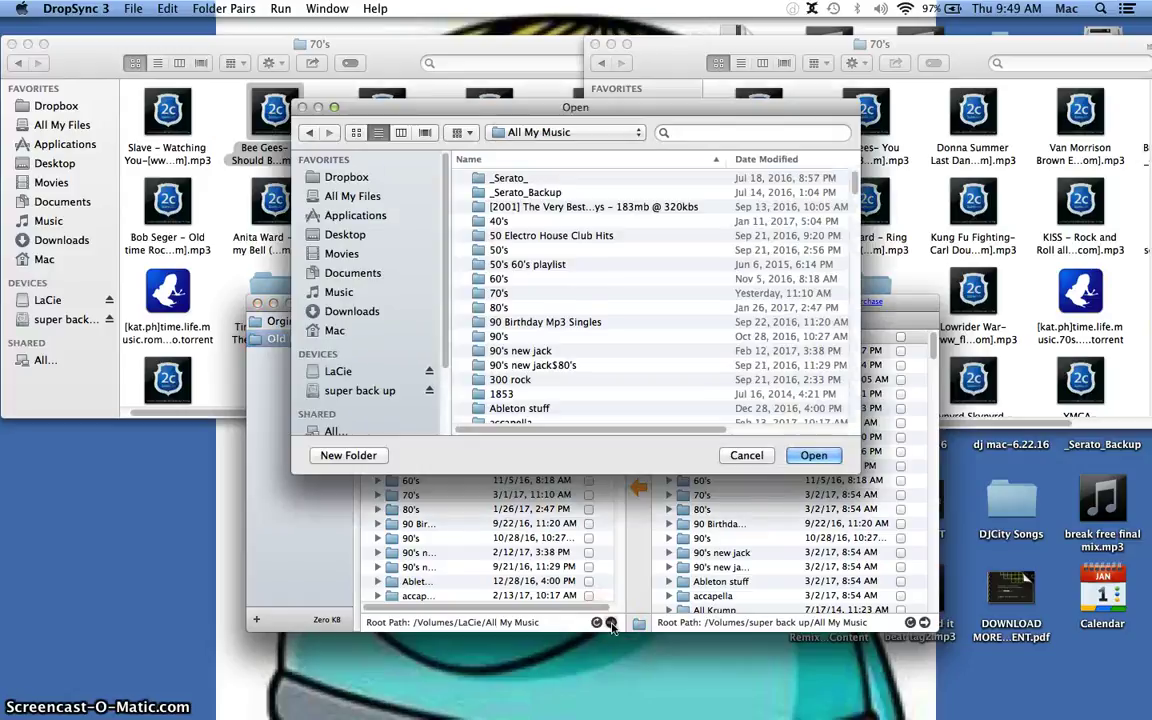
left_click(611, 623)
left_click(337, 375)
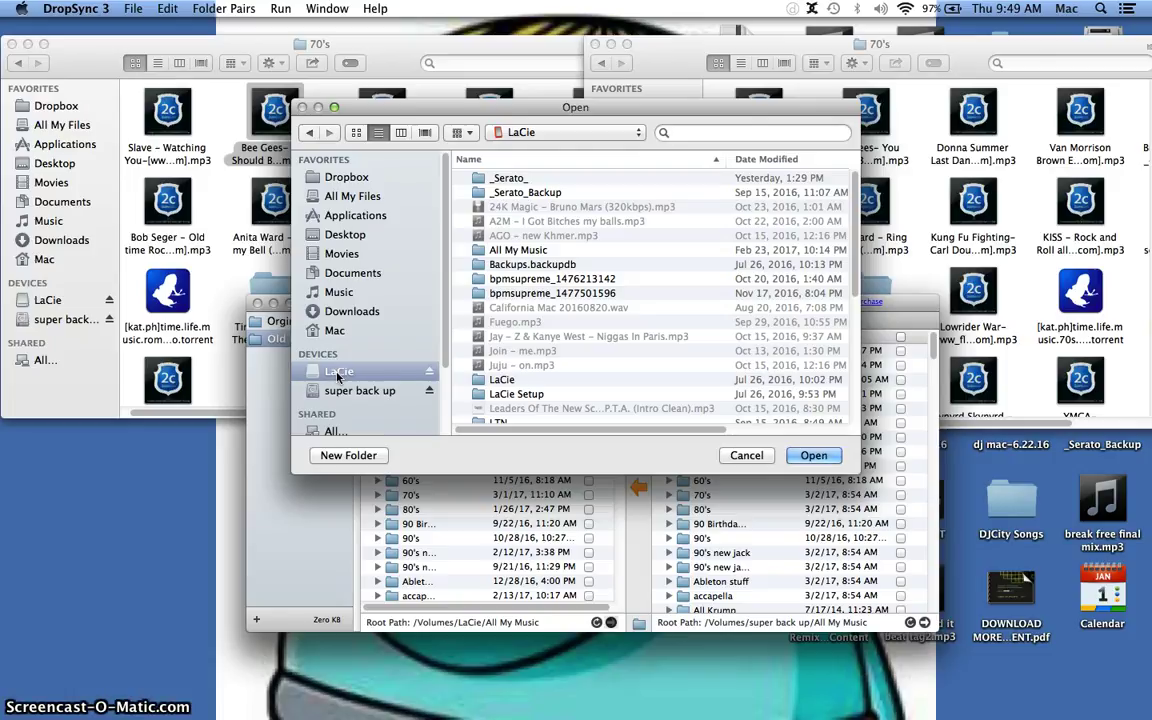
left_click(760, 457)
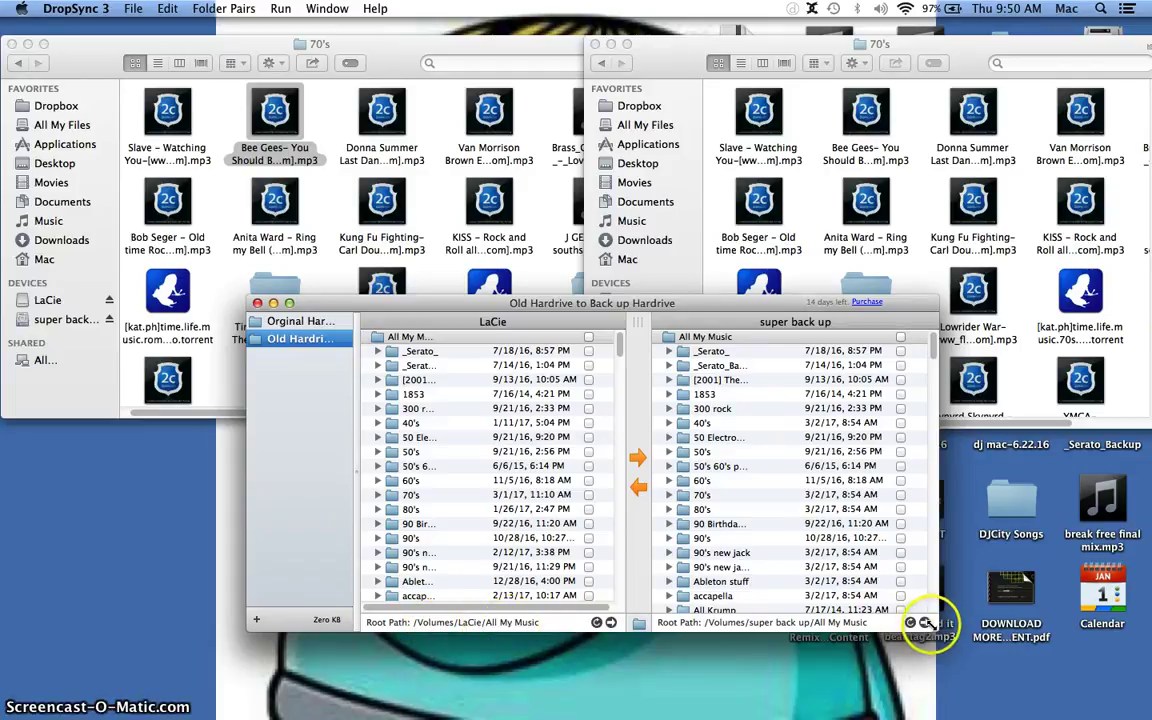
Browse the super back up drive in the destination side's root folder chooser, and leave the chooser without picking a folder
left_click(924, 622)
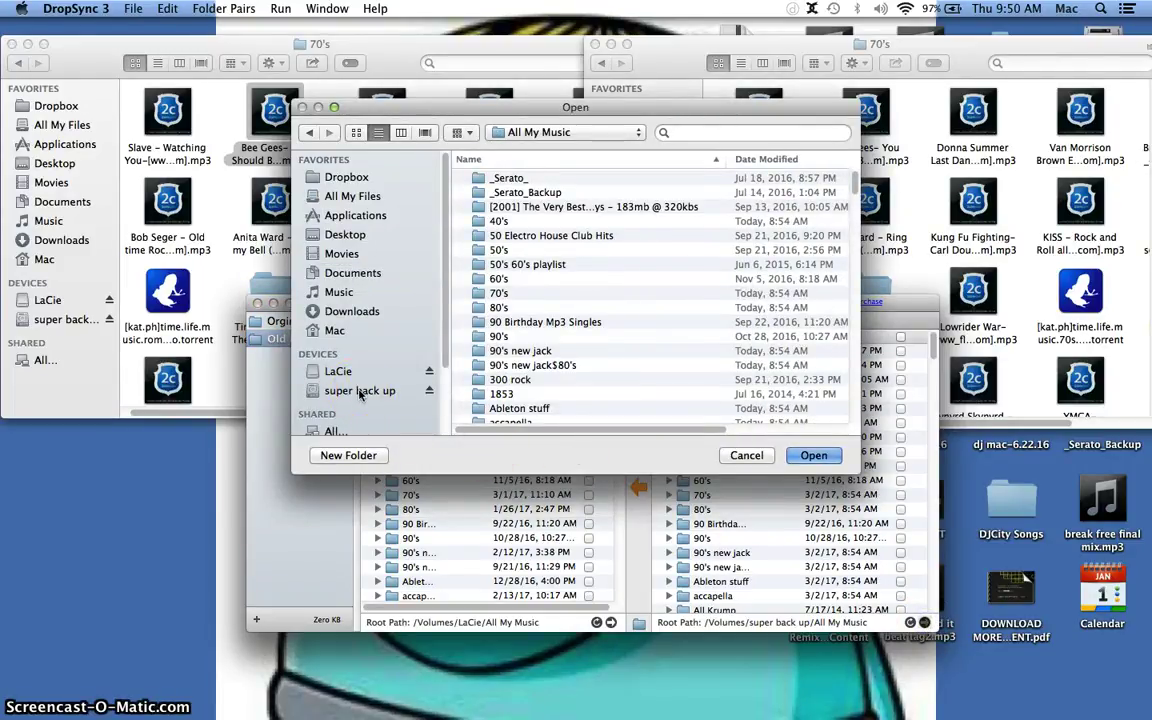
left_click(359, 391)
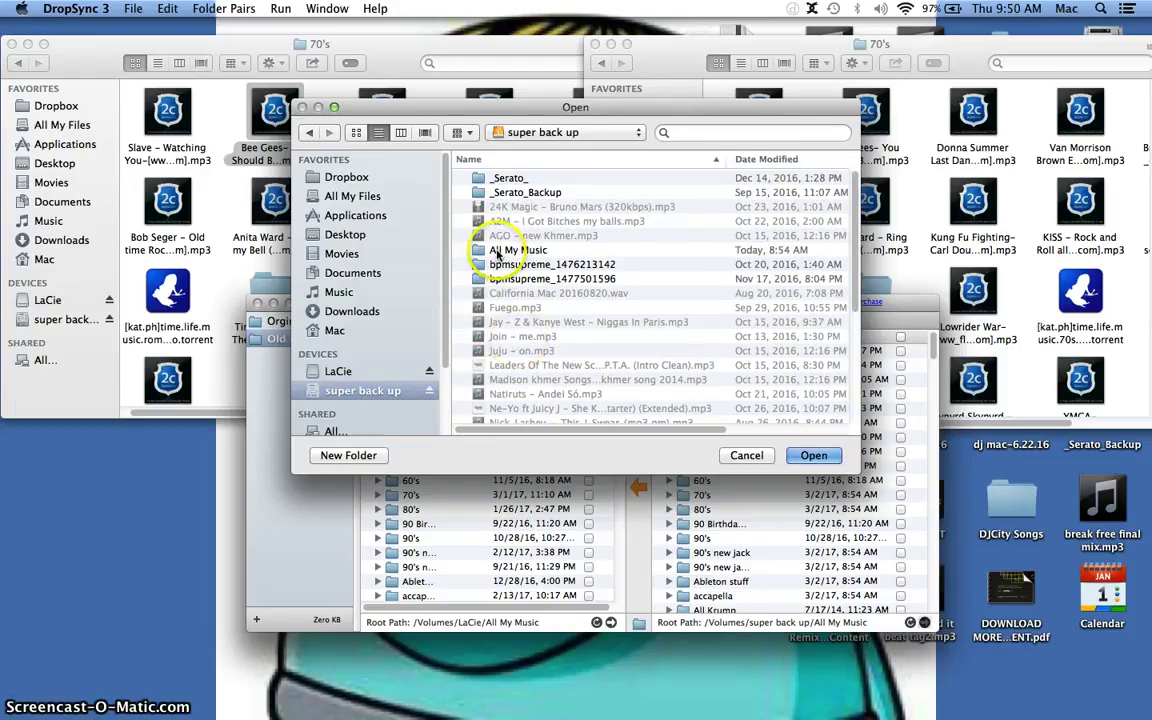
left_click(746, 455)
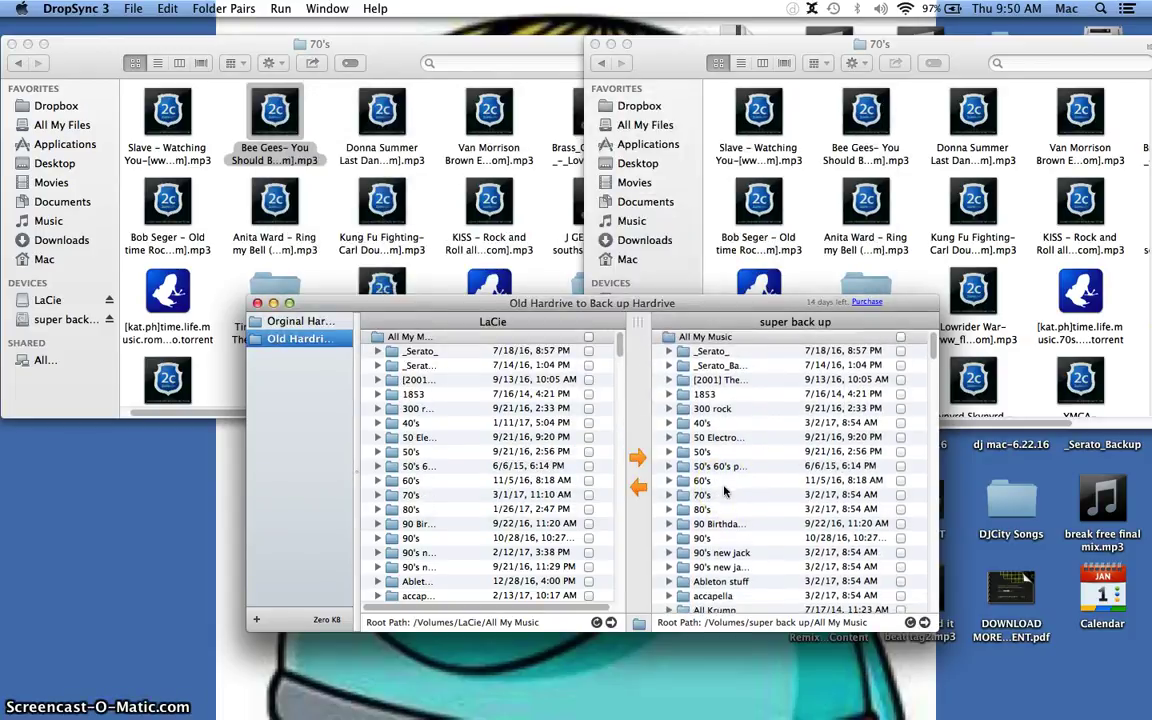
left_click(505, 430)
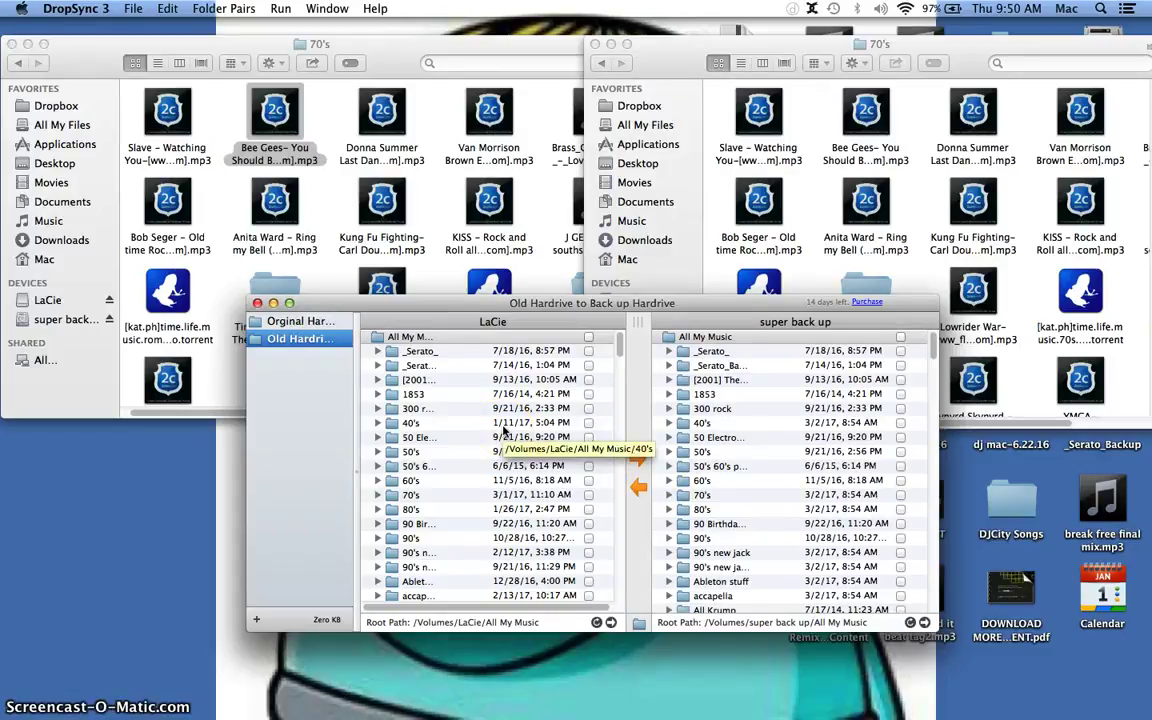
left_click(505, 430)
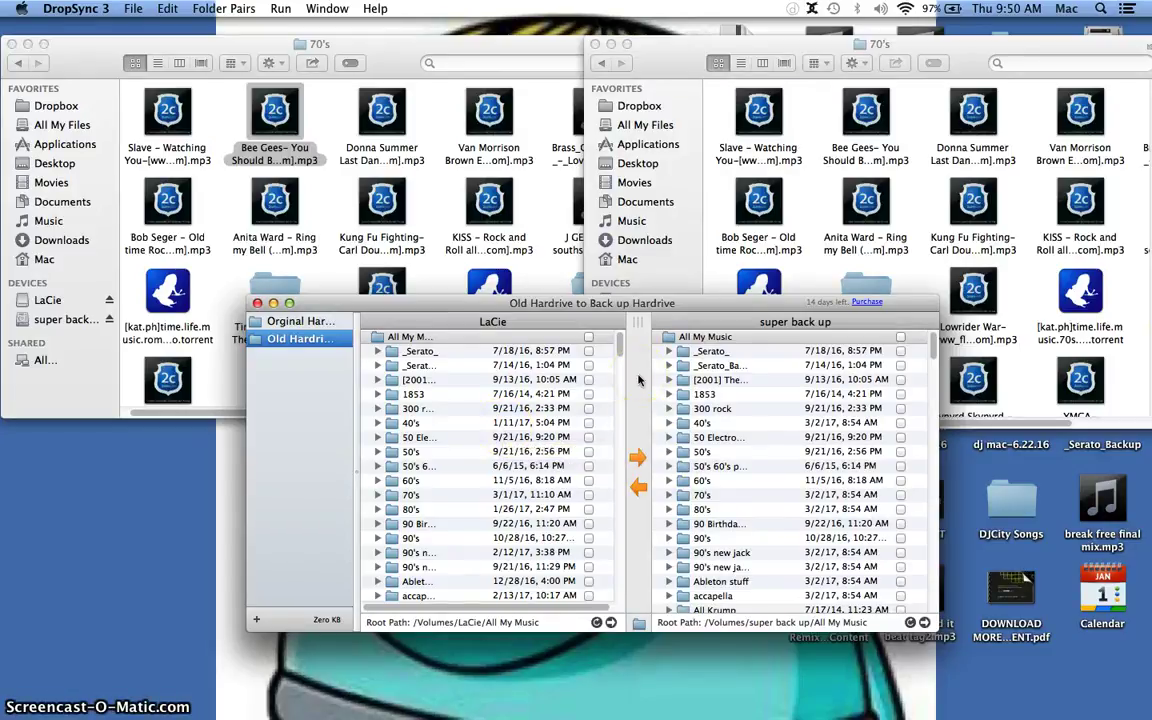
left_click(638, 459)
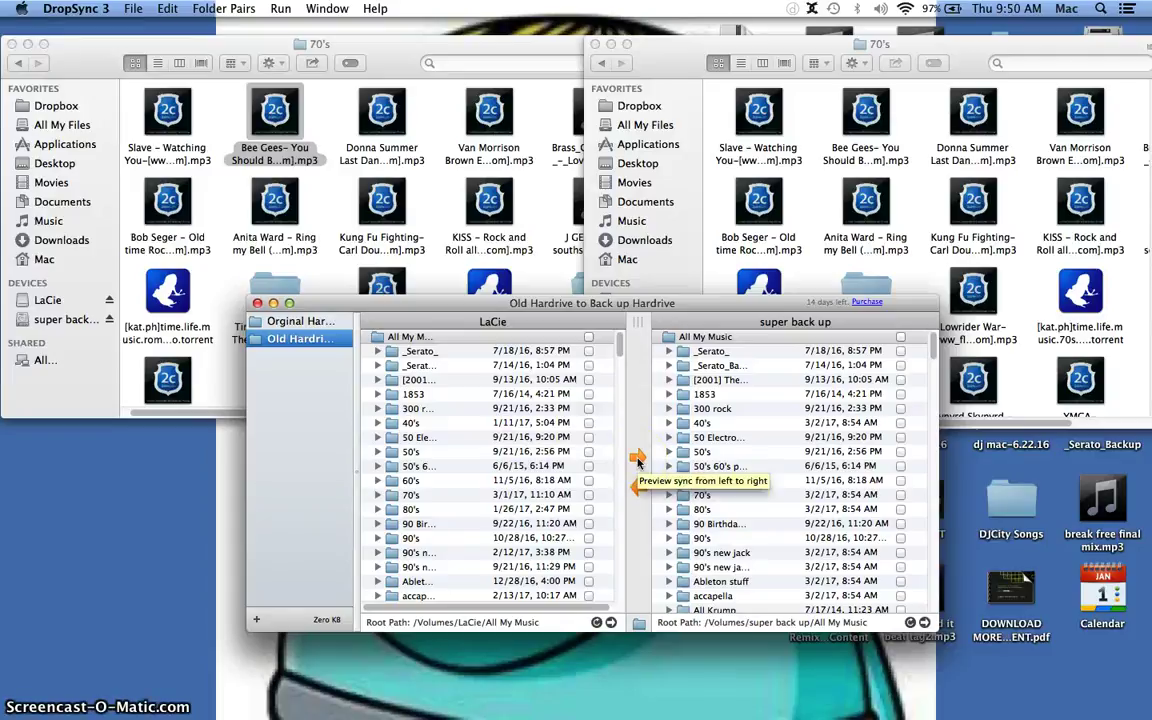
Mark the entire All My Music folder on LaCie for syncing, look through its subfolders, and clear the marks again
left_click(588, 338)
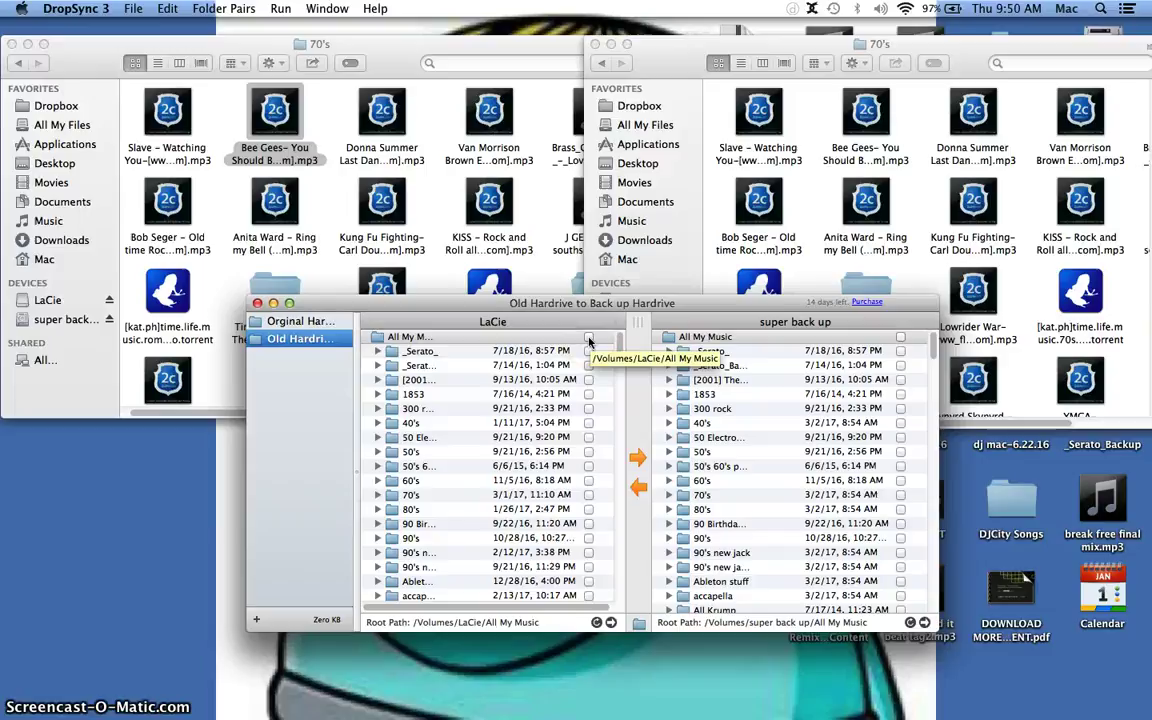
left_click(588, 338)
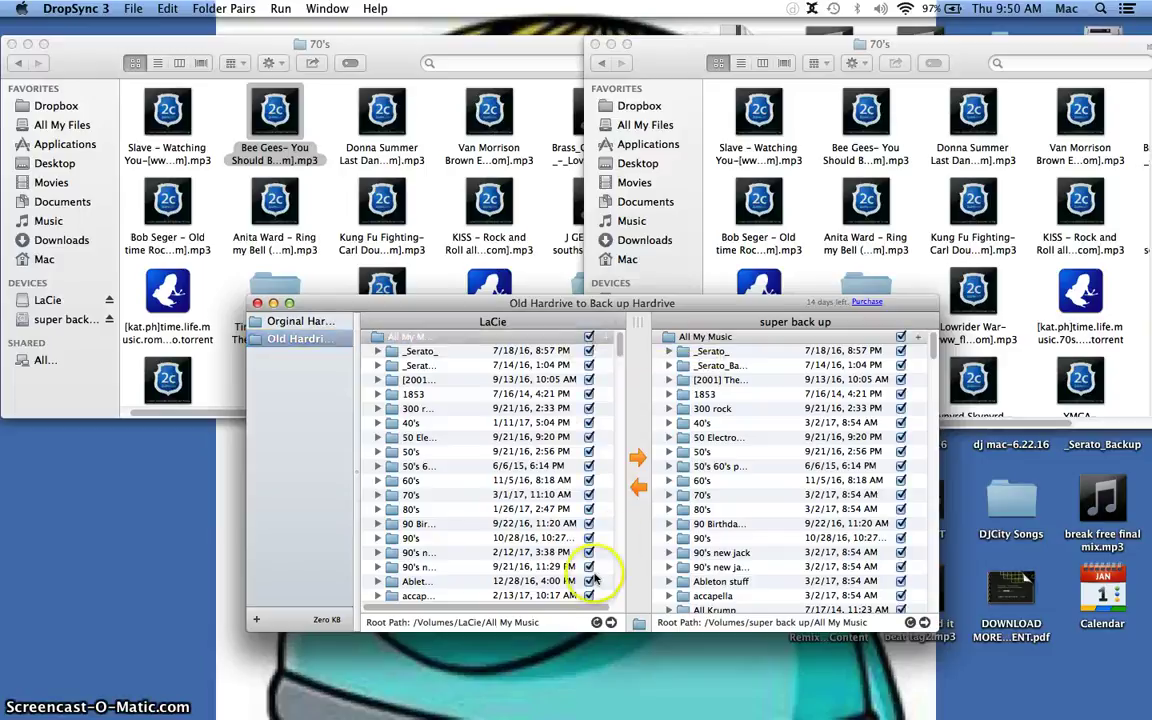
scroll(540, 530, "down", 5)
scroll(555, 548, "down", 5)
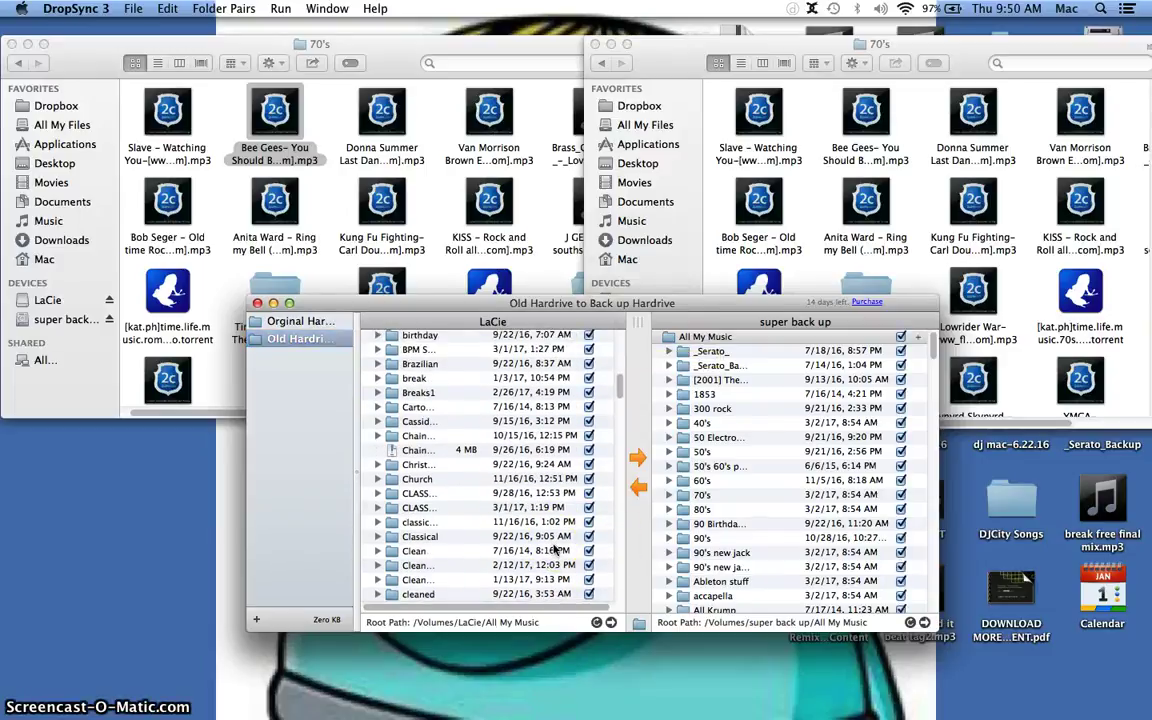
scroll(555, 548, "up", 10)
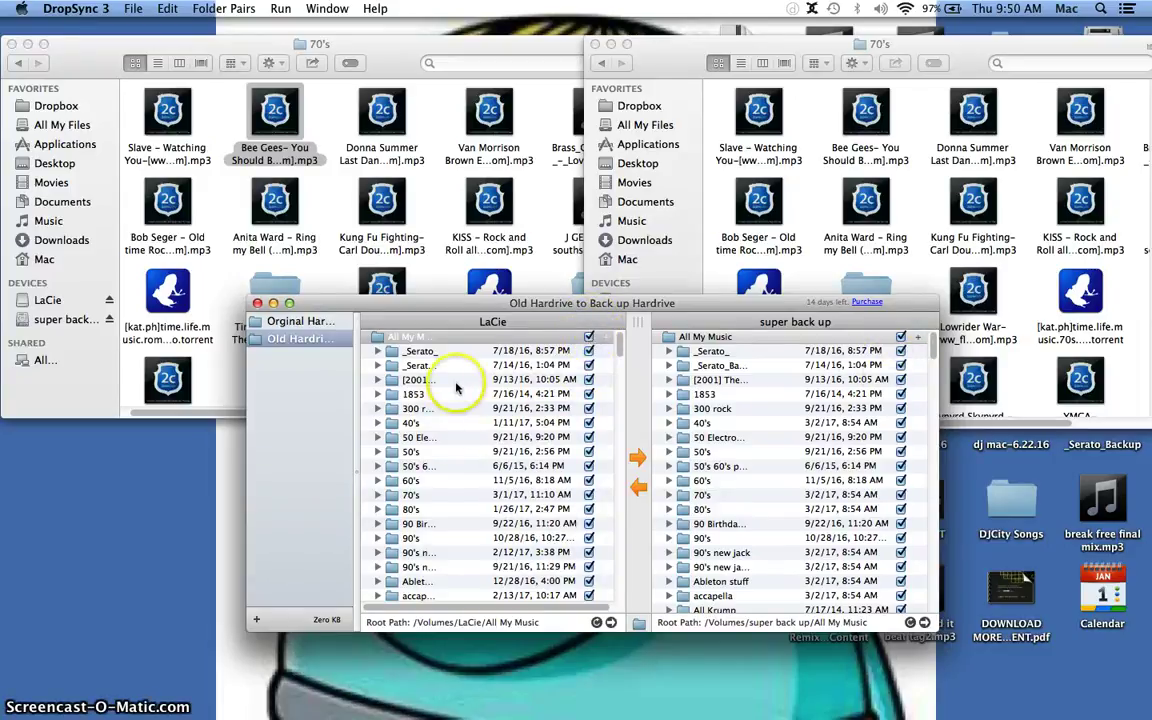
left_click(588, 338)
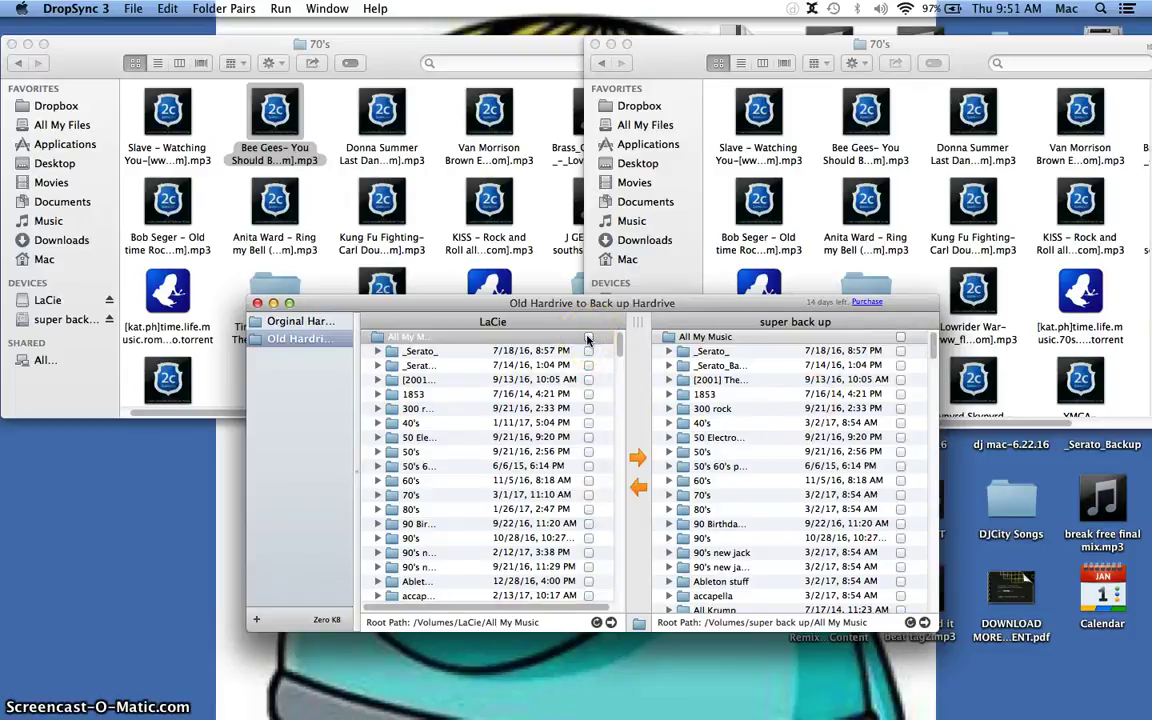
Compare the two open 70's folders in Finder and return to DropSync 3
left_click(82, 388)
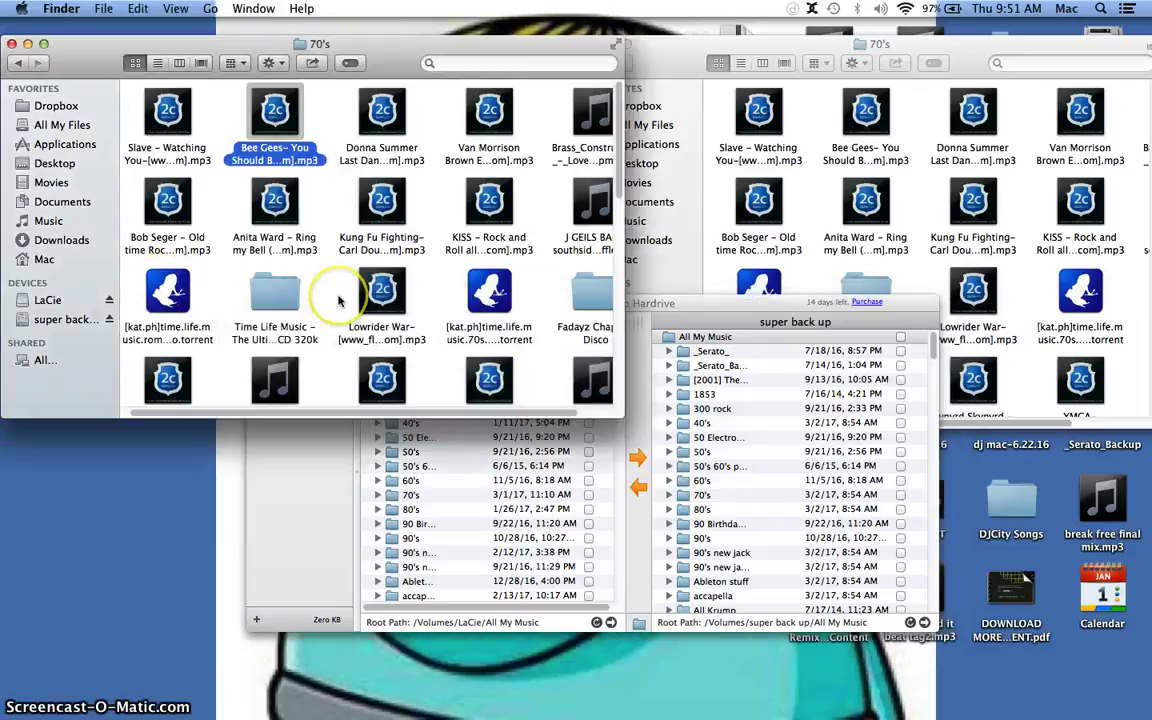
left_click(821, 286)
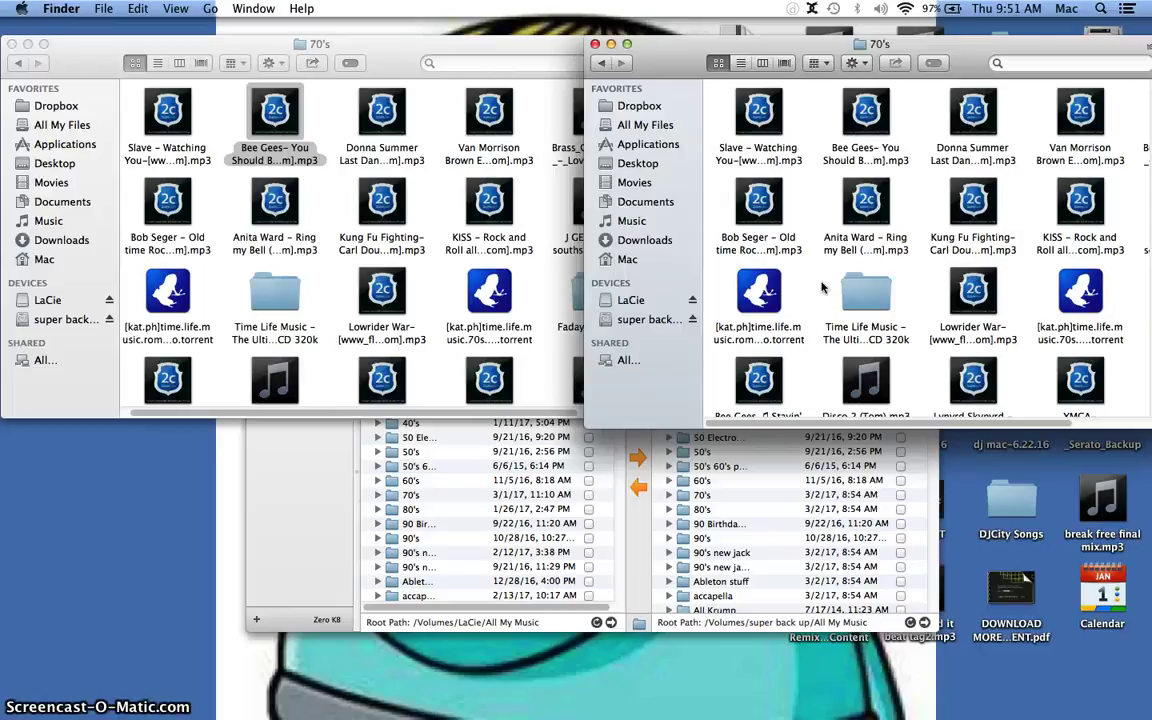
left_click(540, 292)
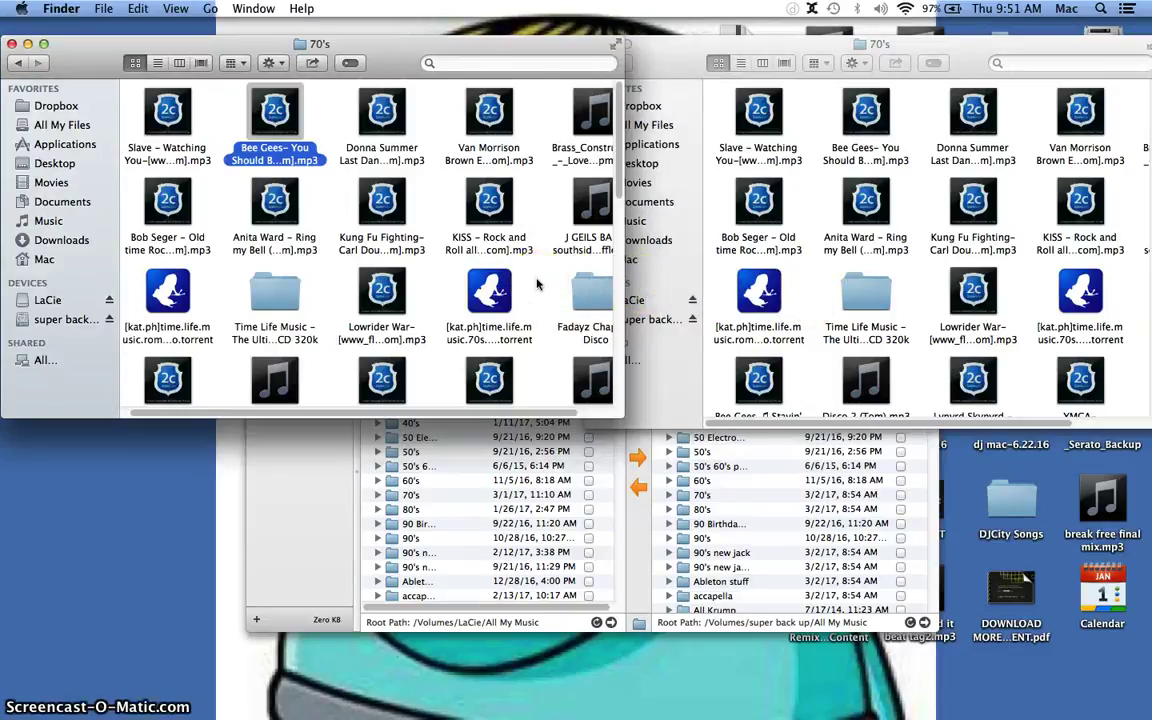
left_click(813, 292)
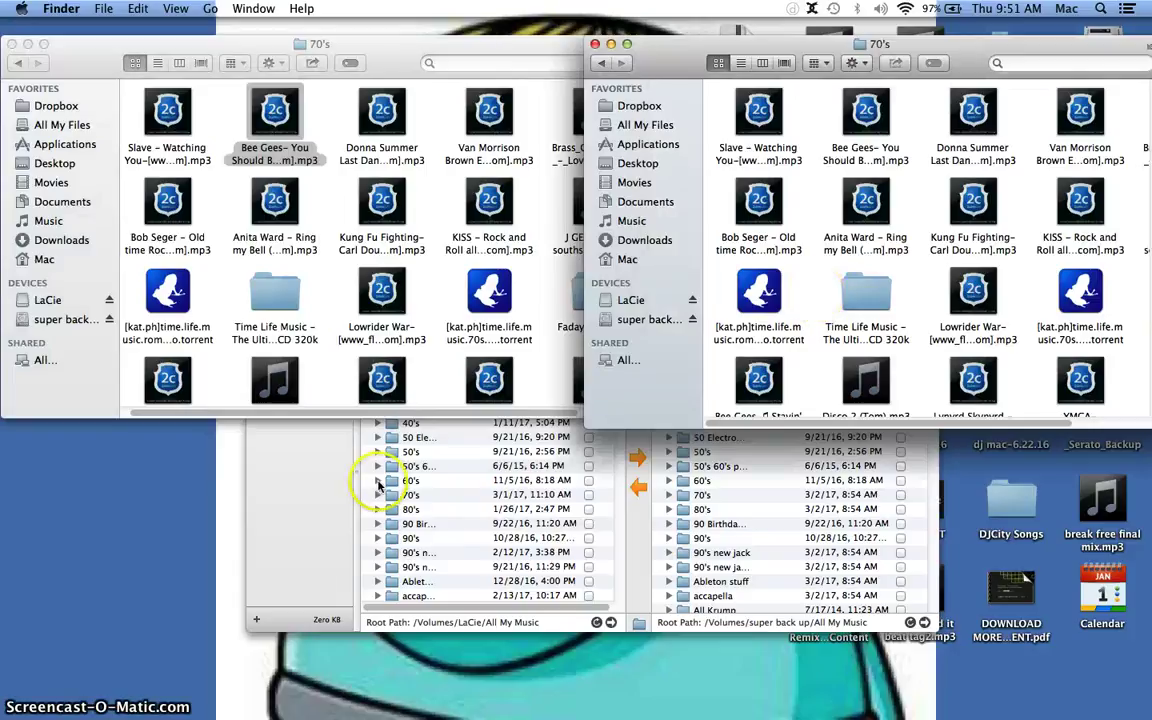
left_click(321, 506)
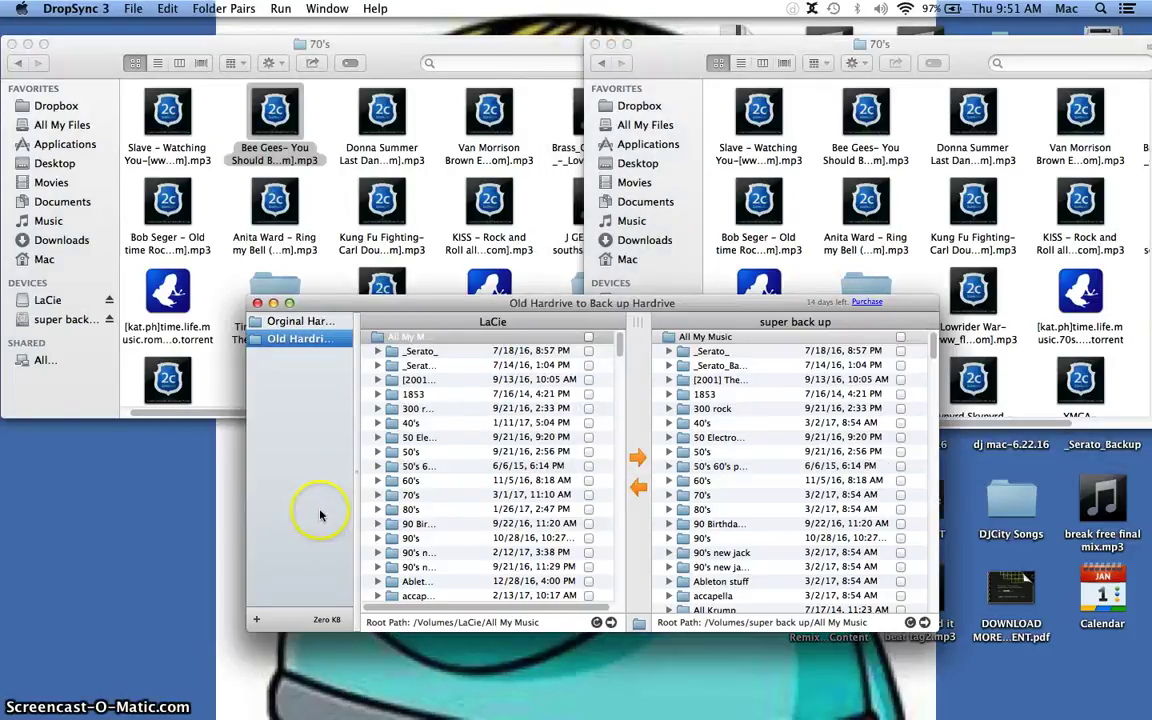
Mark the 50's, 80's and 90's folders on LaCie for syncing and clear those marks again
left_click(596, 422)
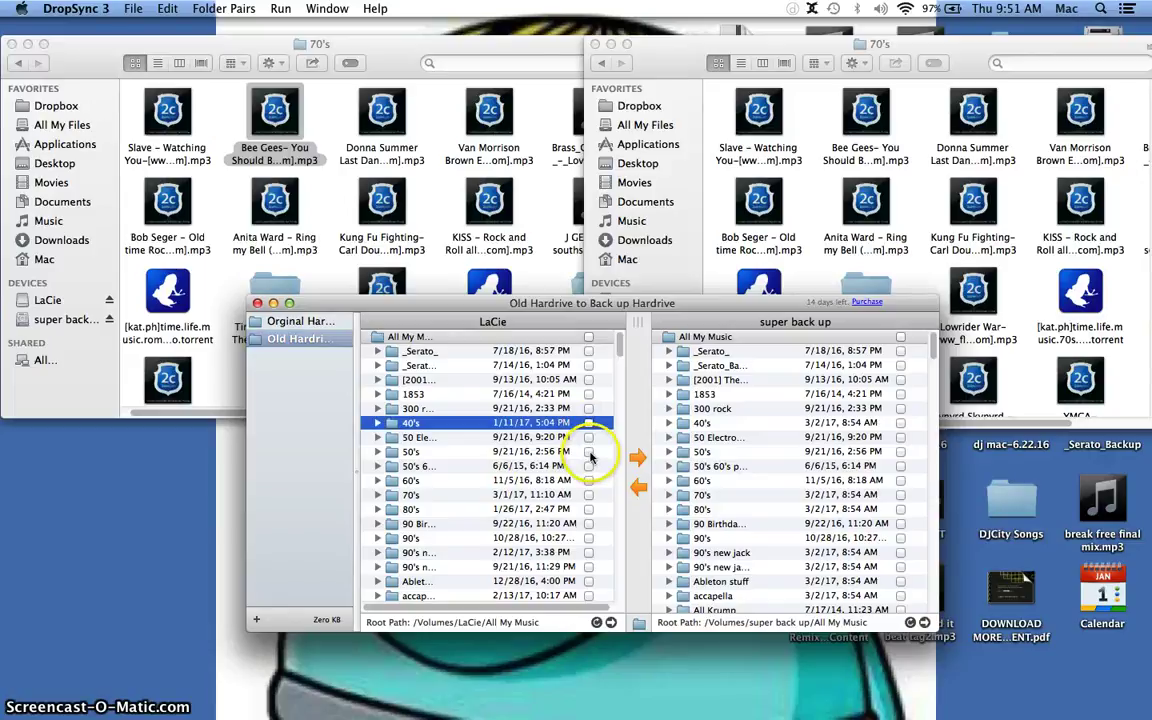
left_click(589, 452)
left_click(589, 509)
left_click(589, 539)
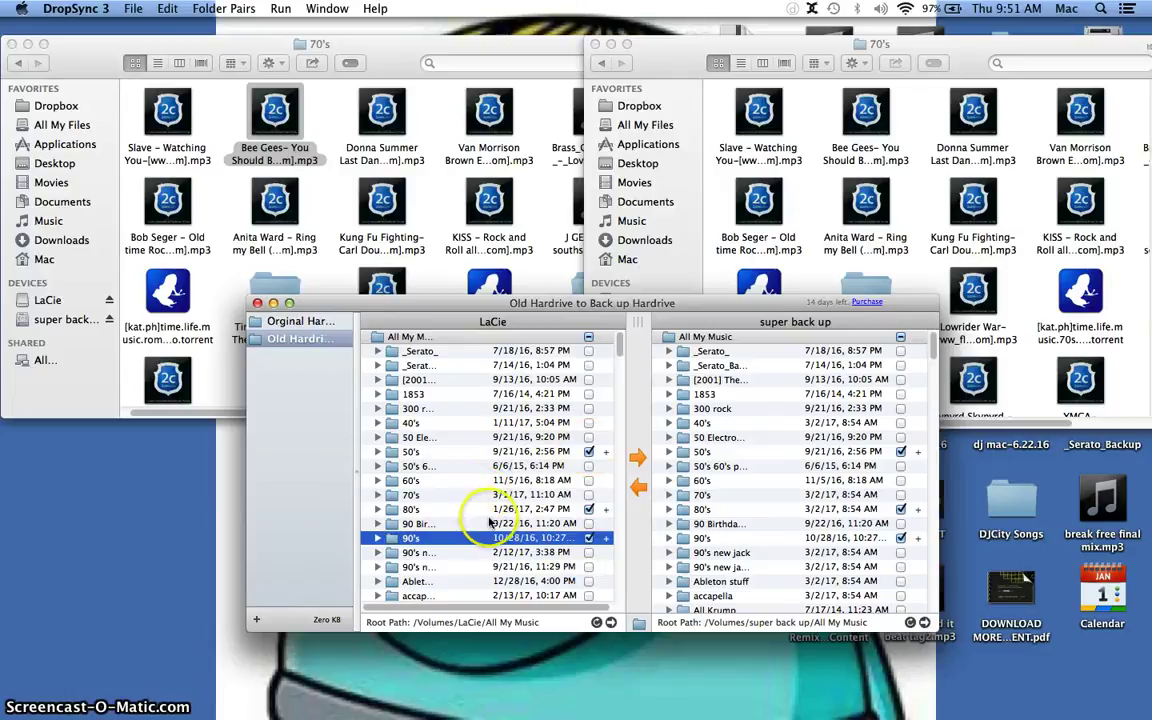
left_click(589, 509)
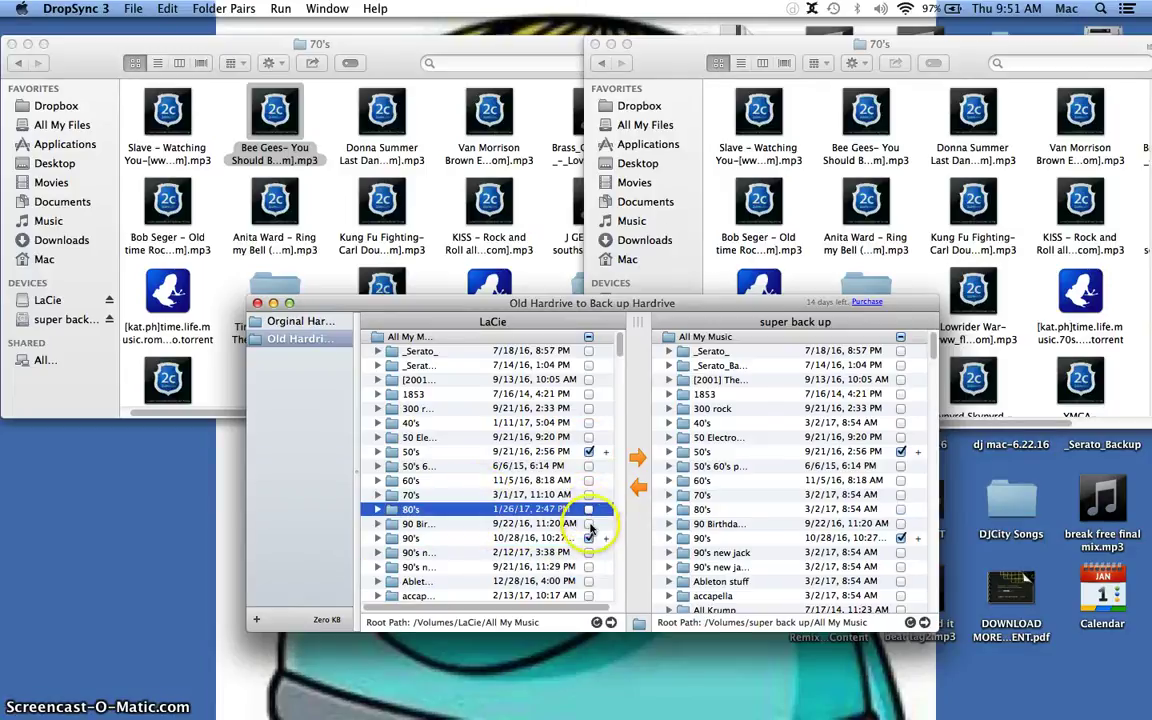
left_click(589, 538)
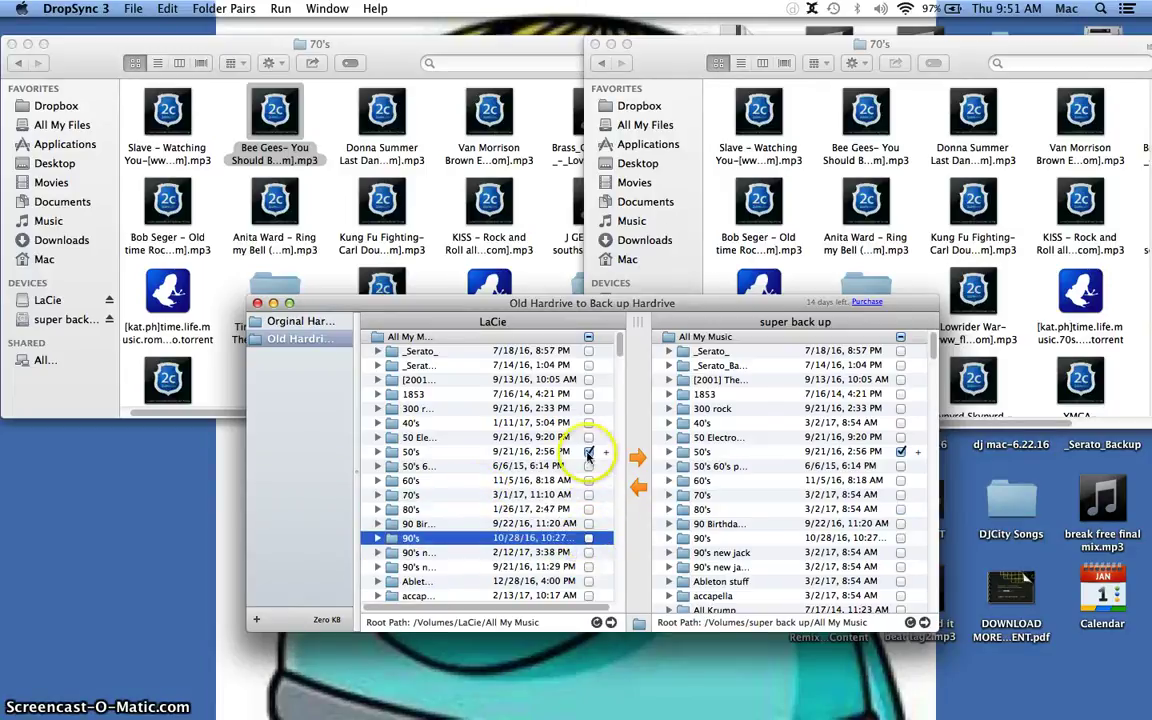
left_click(589, 452)
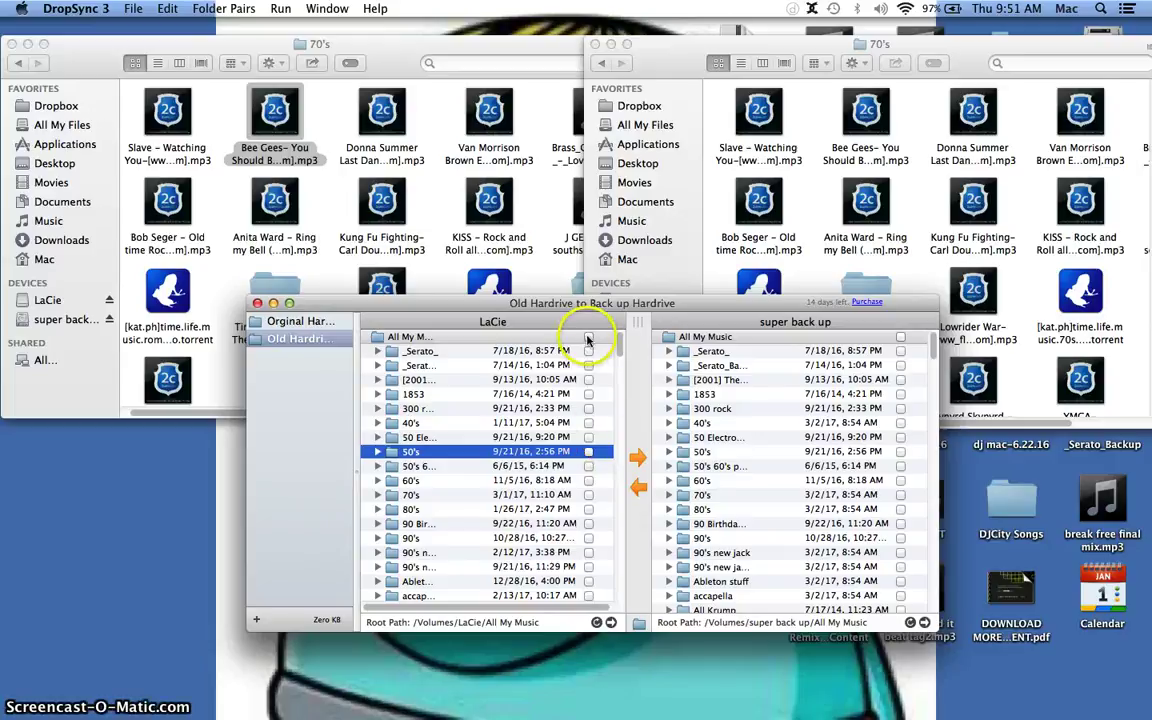
Mark the 50's and 70's folders for syncing and preview the sync from LaCie to super back up
left_click(589, 452)
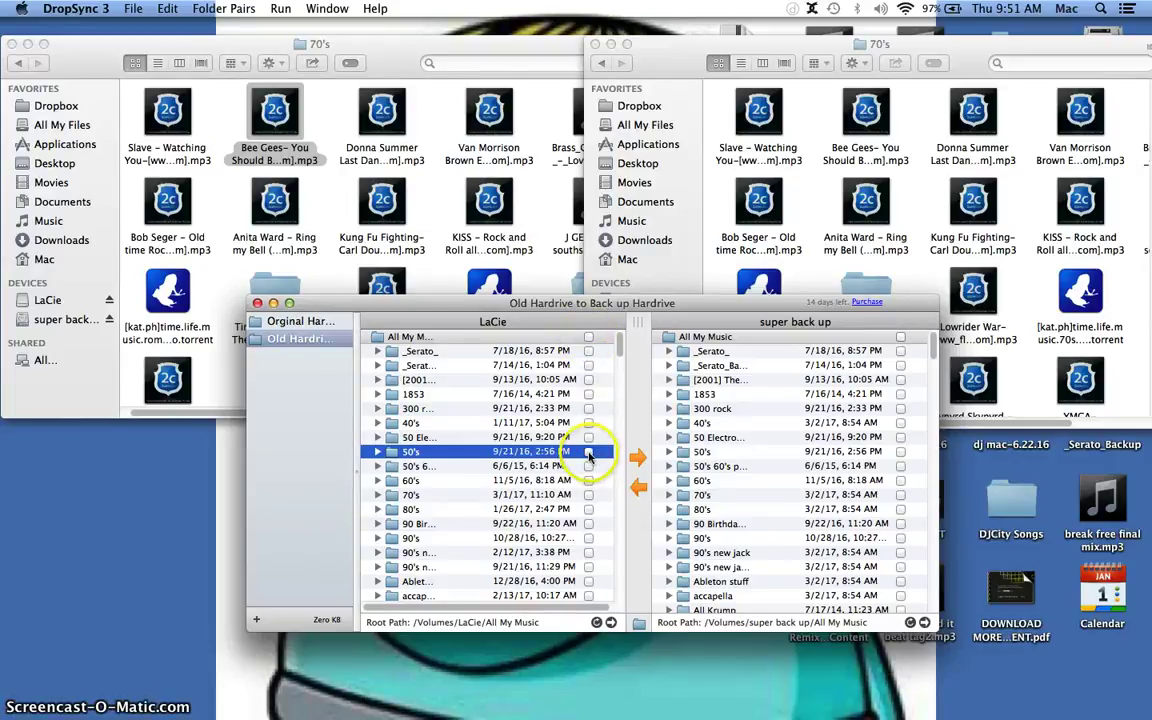
left_click(589, 495)
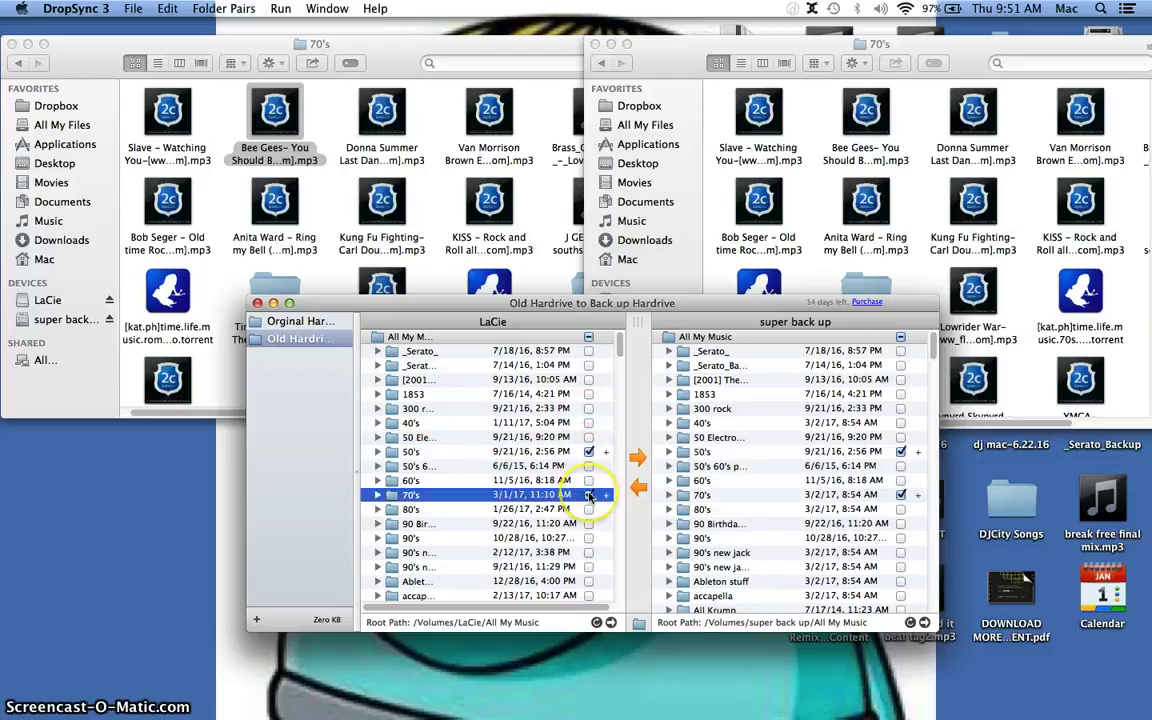
left_click(639, 457)
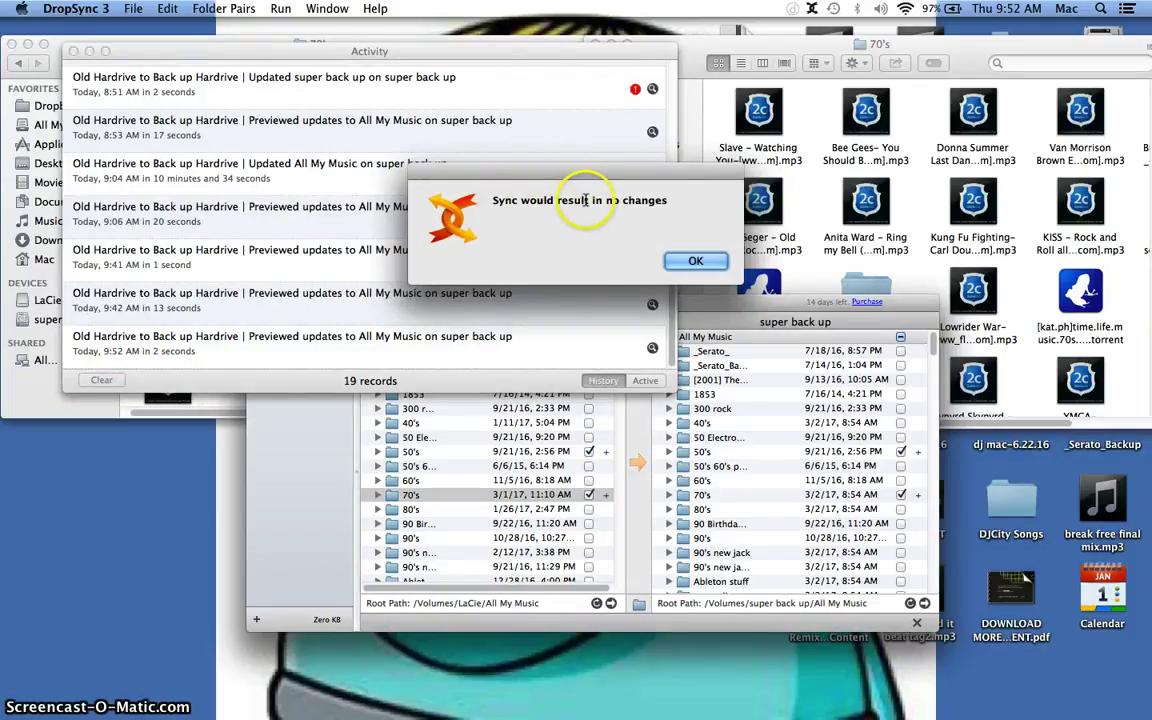
Dismiss the sync preview message, clear the sync marks from the 50's and 70's folders on LaCie, and close the Activity window
left_click(697, 261)
left_click(588, 452)
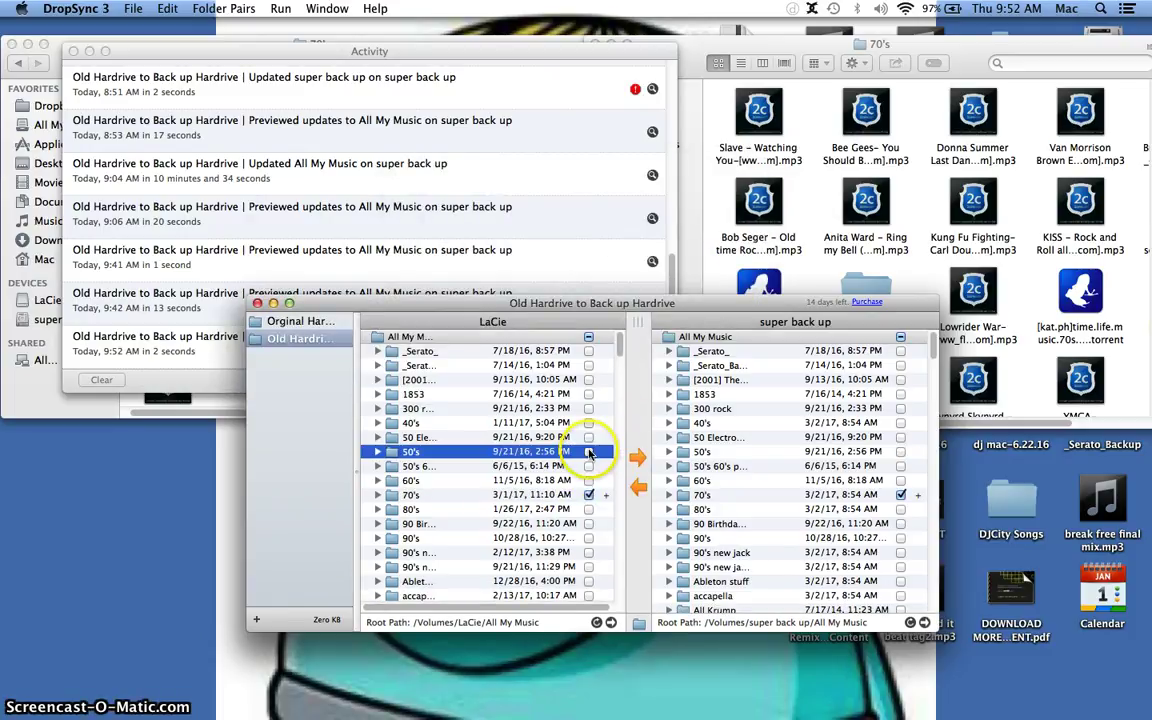
left_click(590, 495)
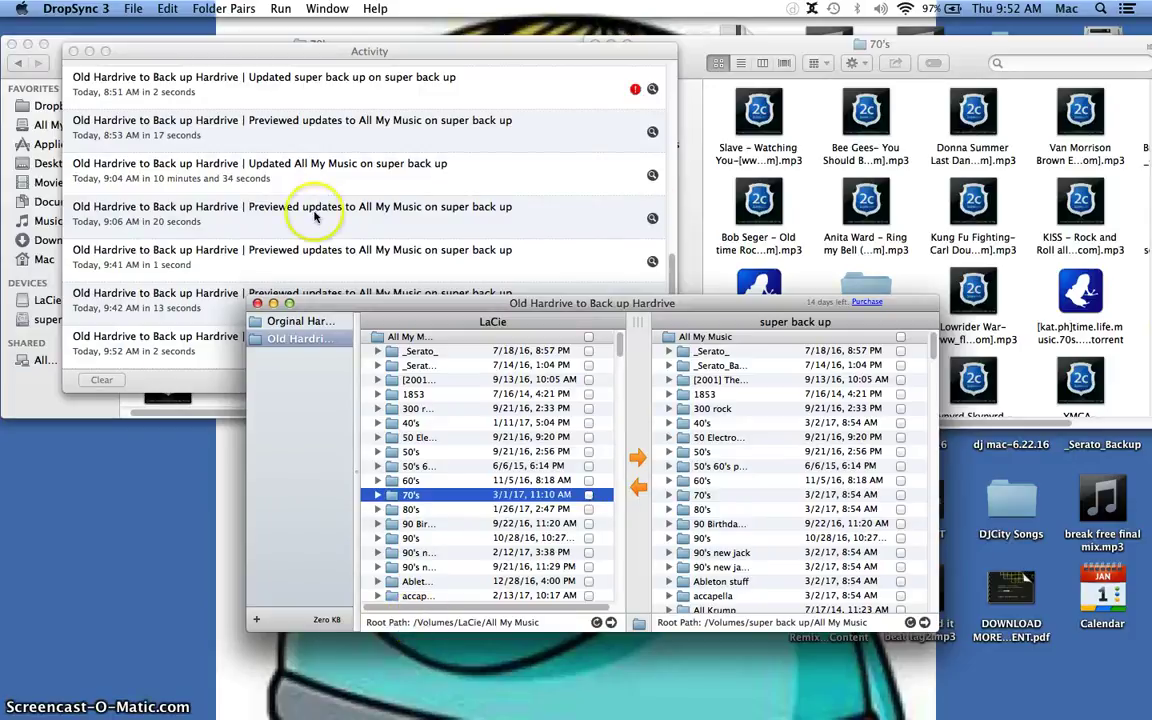
left_click(73, 51)
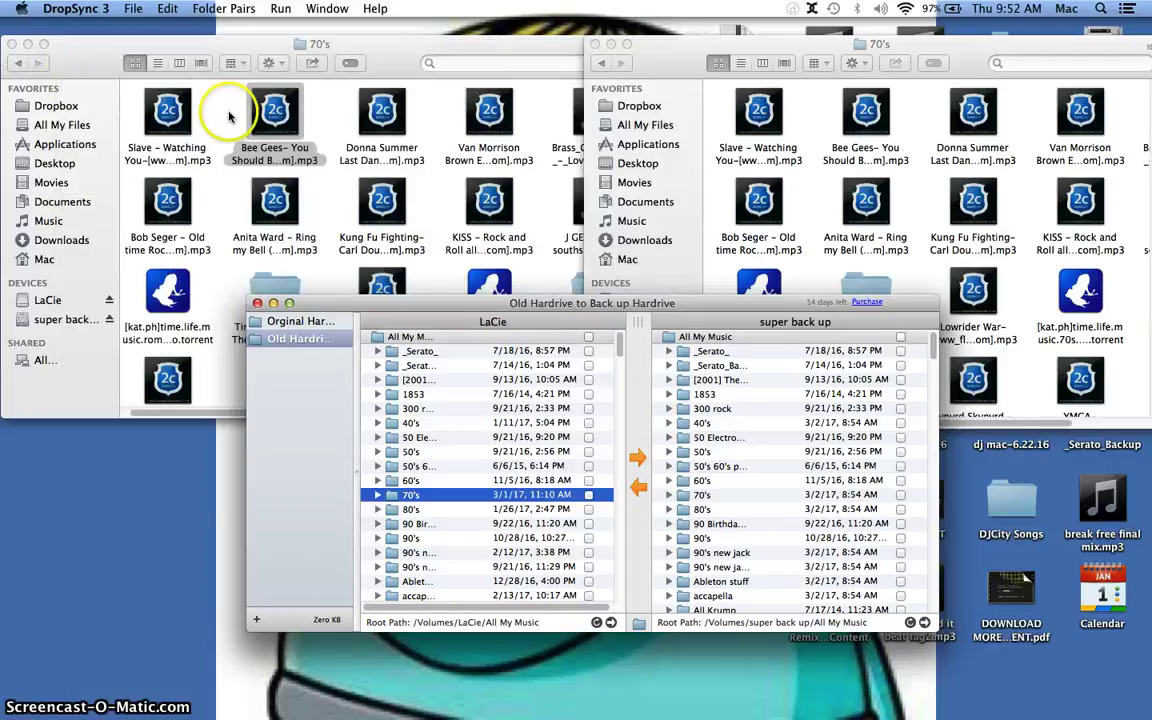
Check the songs in both 70's folders in Finder against each other, then bring DropSync 3 back to the front
left_click(274, 114)
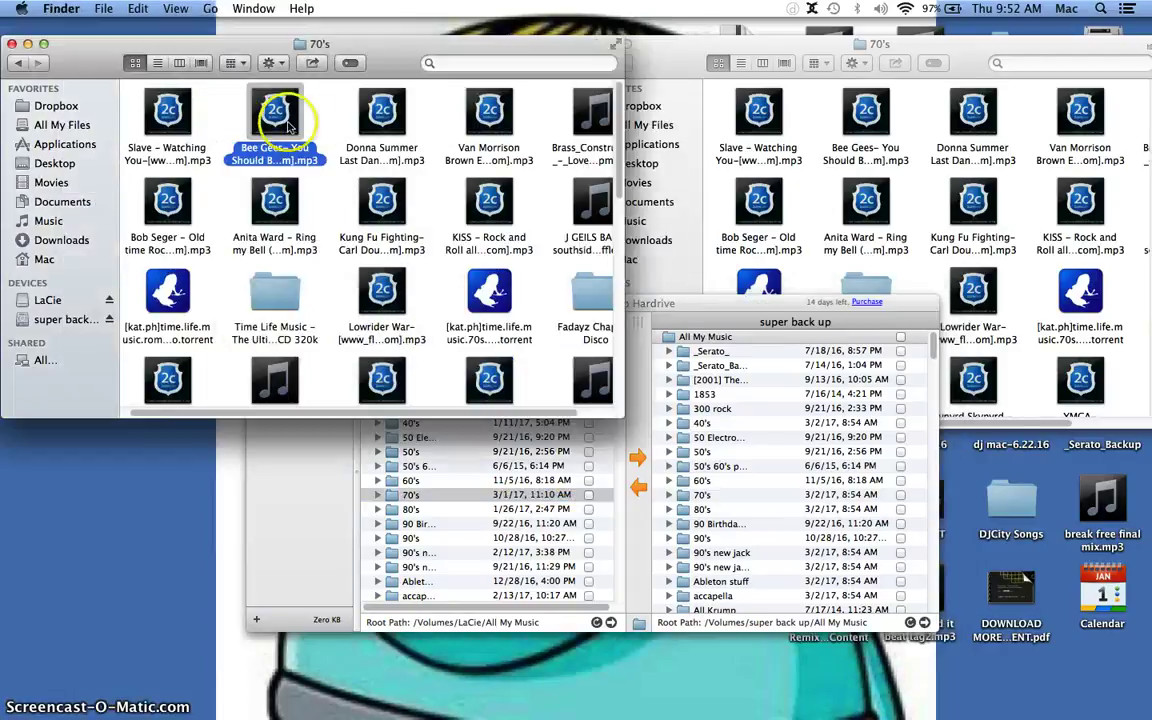
left_click(815, 125)
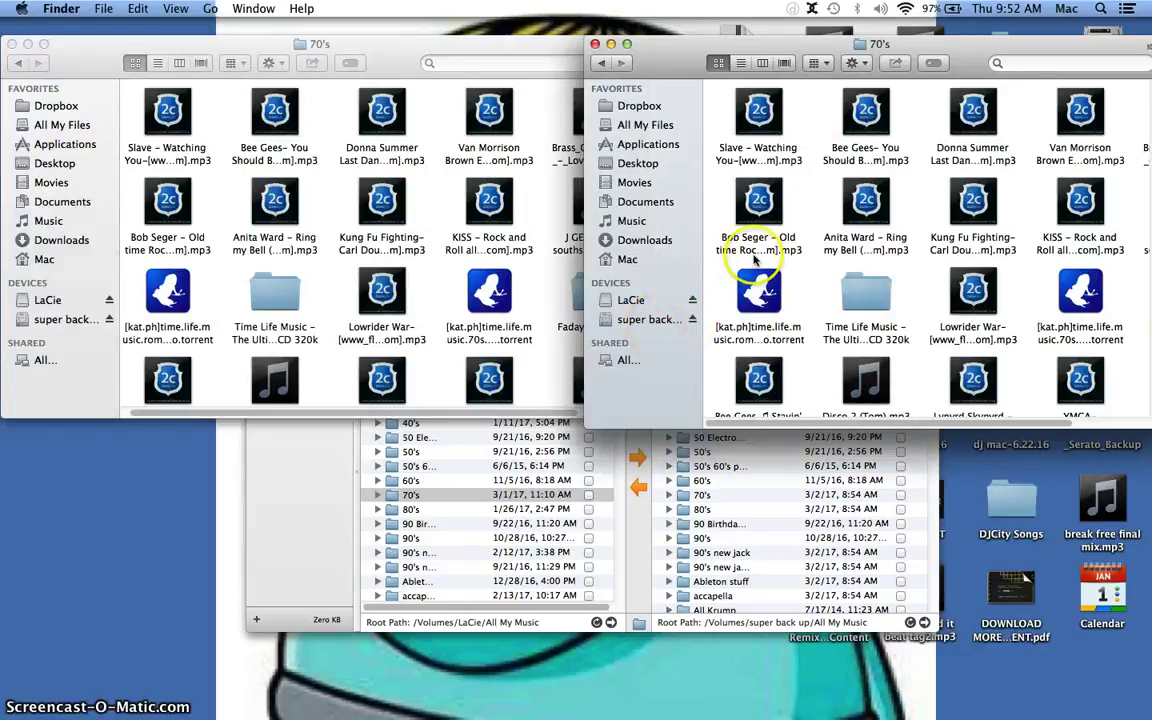
left_click(530, 296)
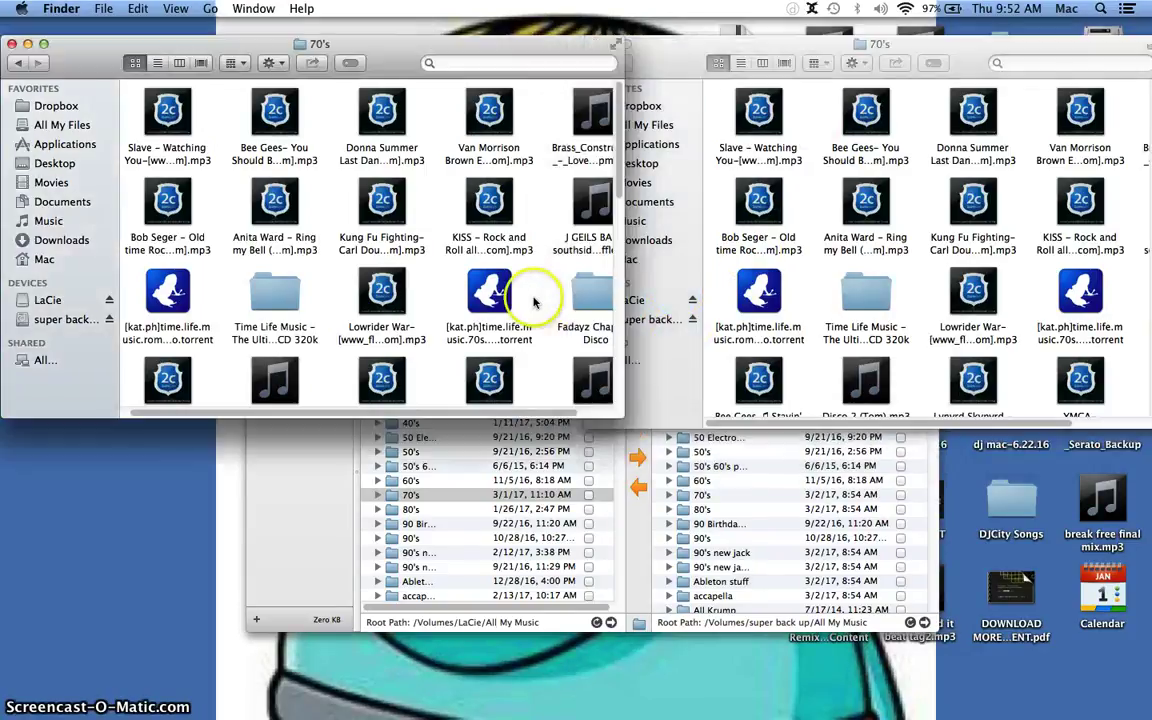
scroll(305, 147, "down", 5)
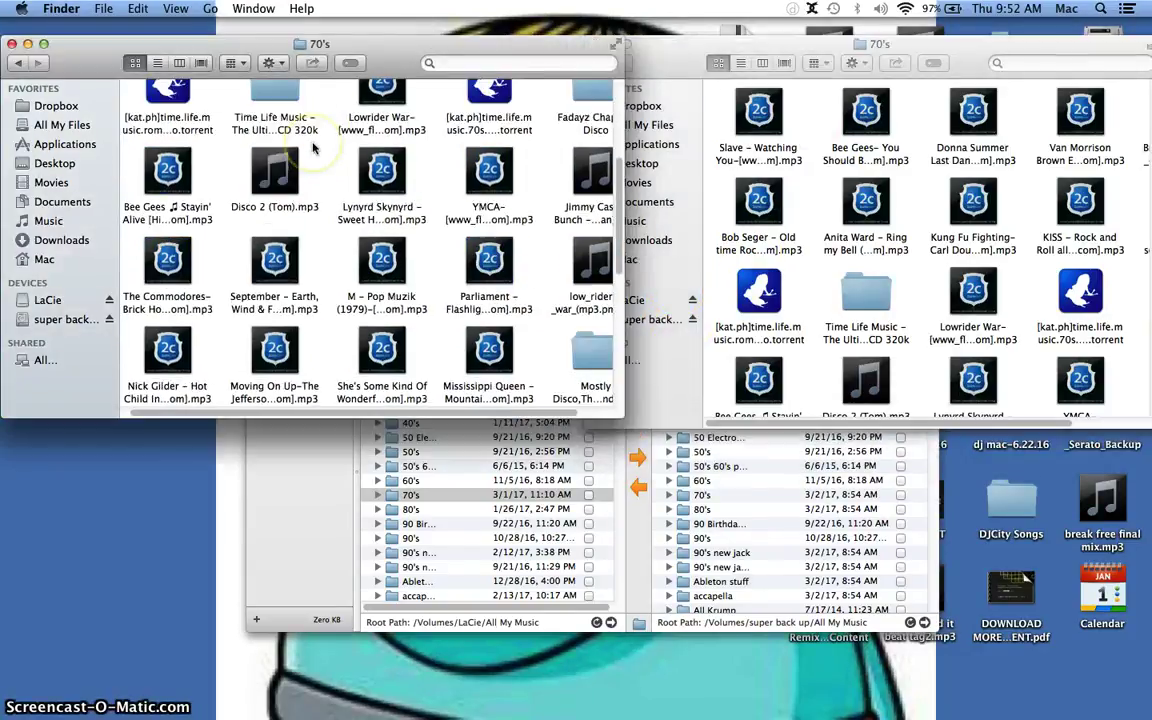
scroll(309, 145, "up", 5)
scroll(815, 221, "down", 3)
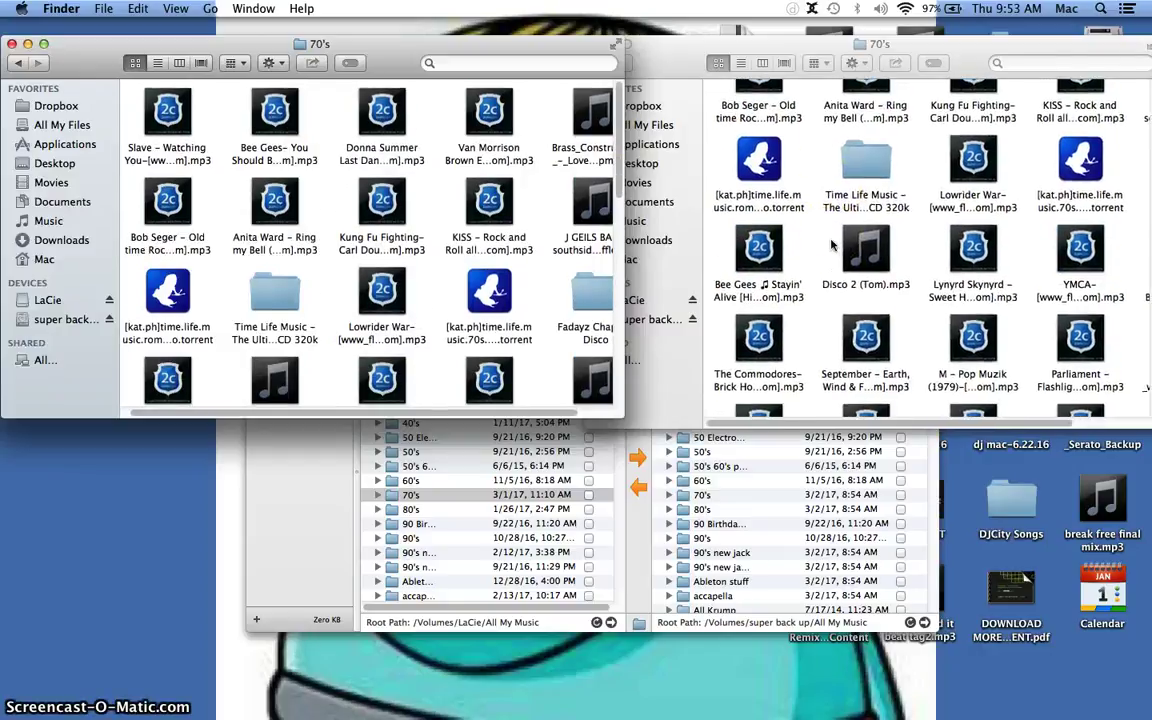
scroll(825, 235, "up", 3)
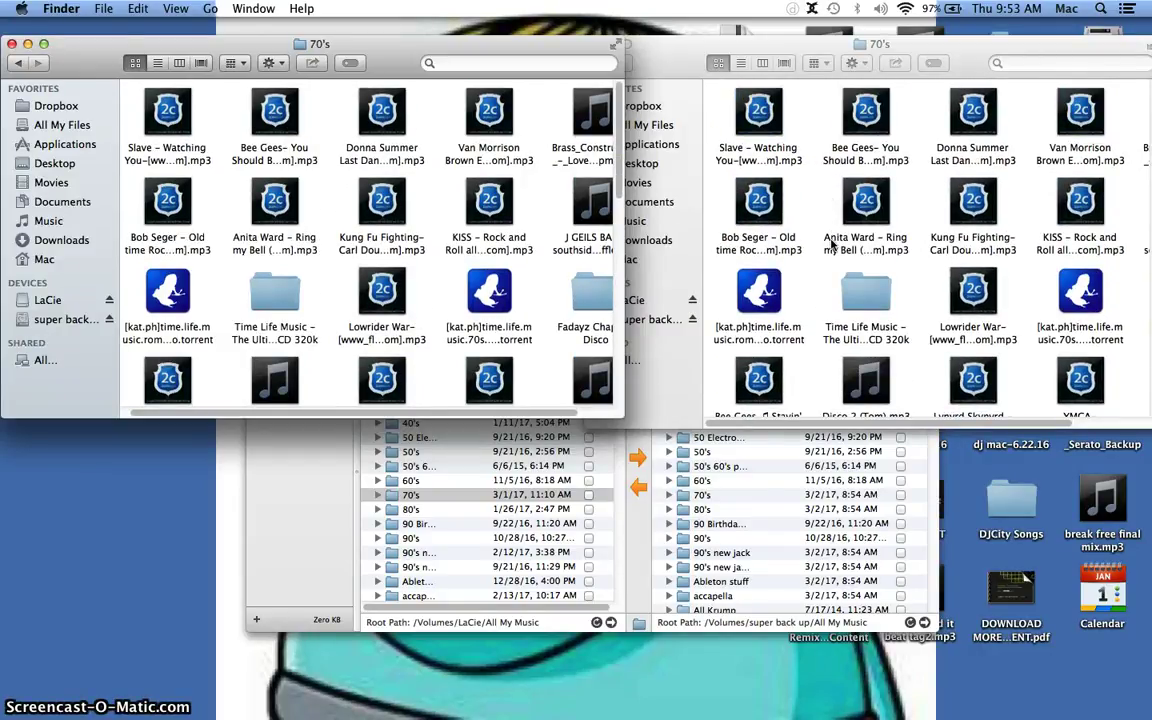
left_click(813, 216)
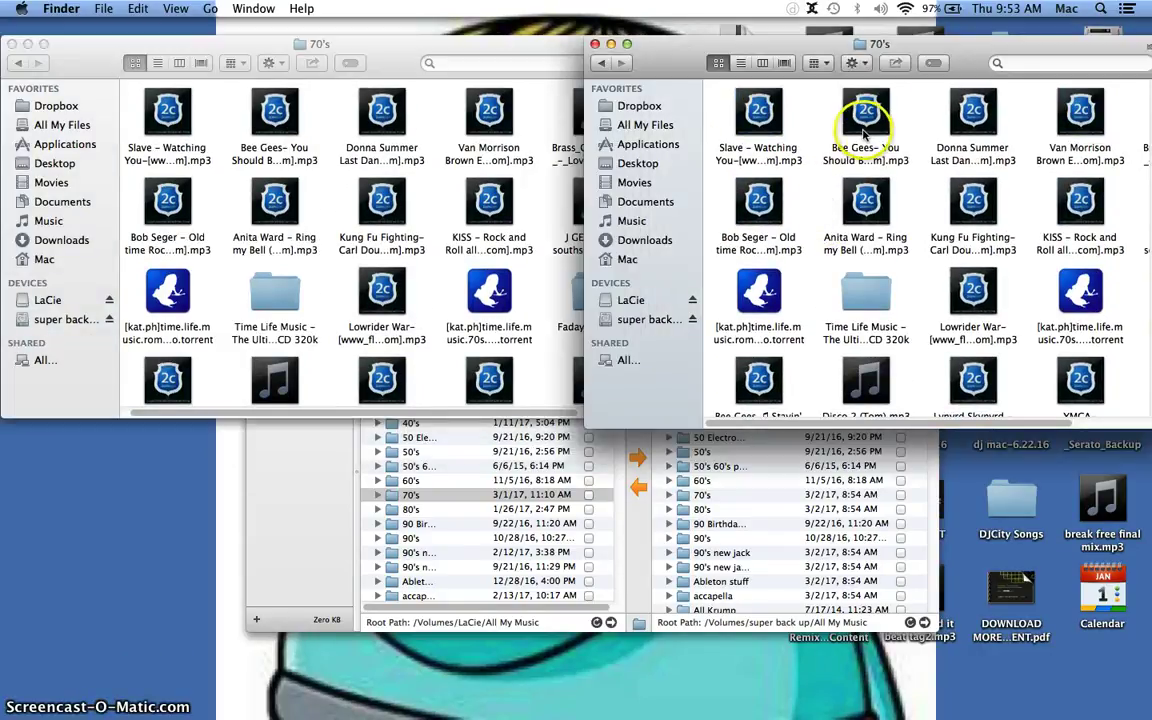
left_click(825, 203)
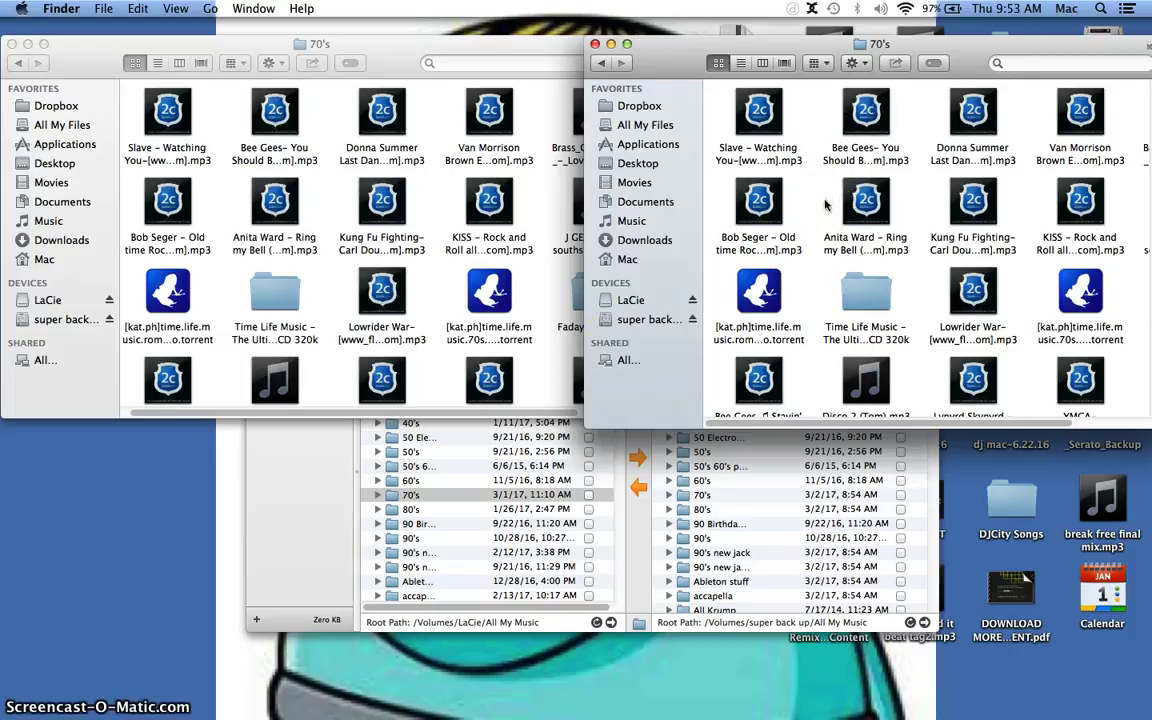
left_click(320, 455)
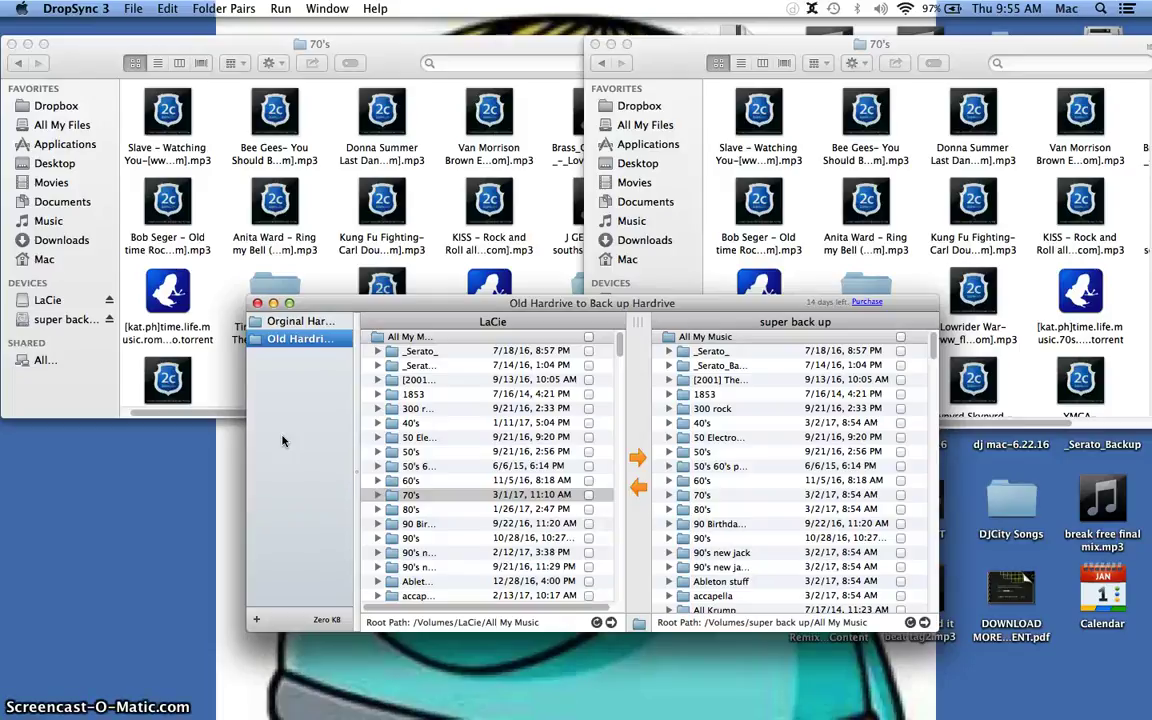
mouse_move(524, 698)
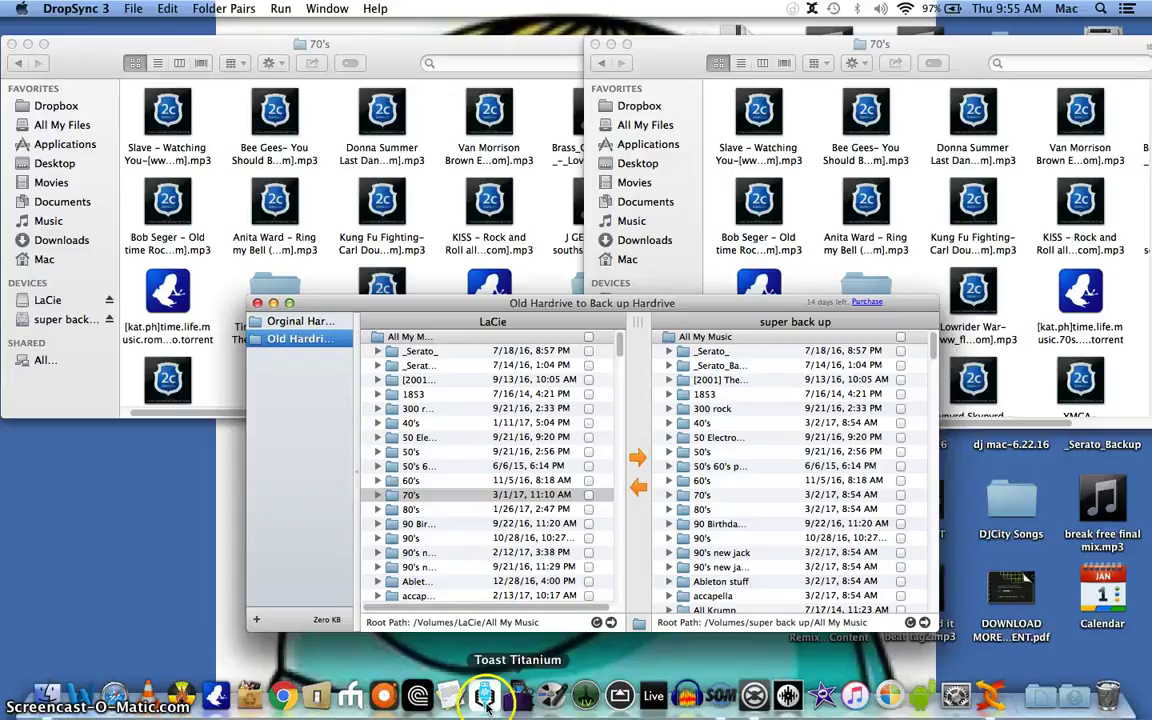